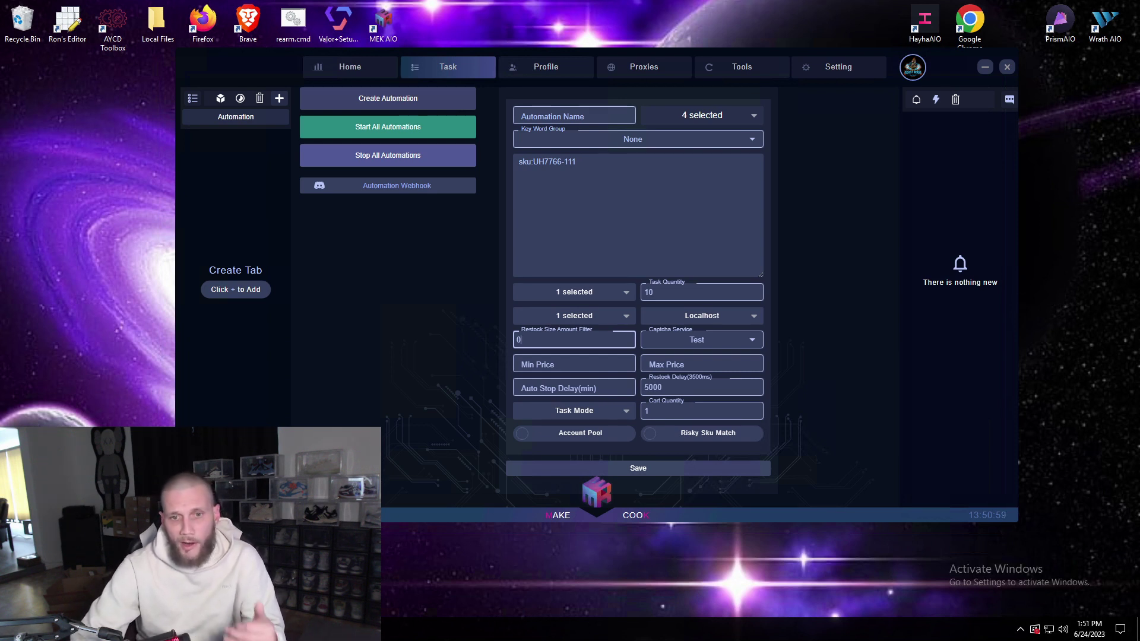
# - Clear the old keyword sku:UH7766-111 and enter sku:hg987-001 as the automation keyword
pyautogui.click(610, 185)
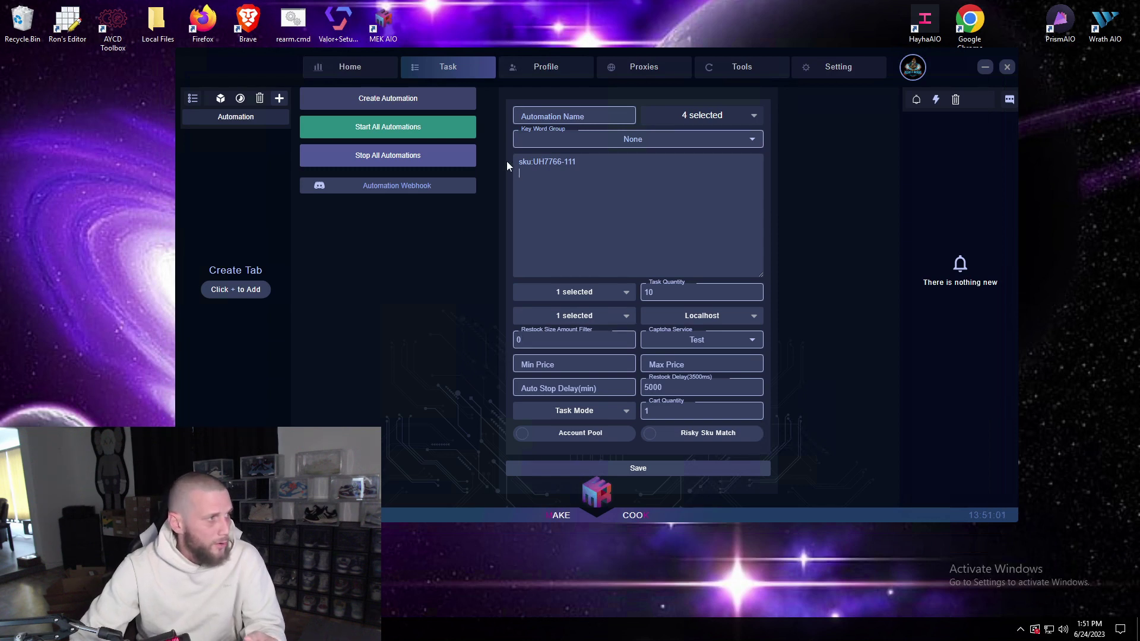
pyautogui.hotkey('ctrl', 'a')
pyautogui.press('BackSpace')
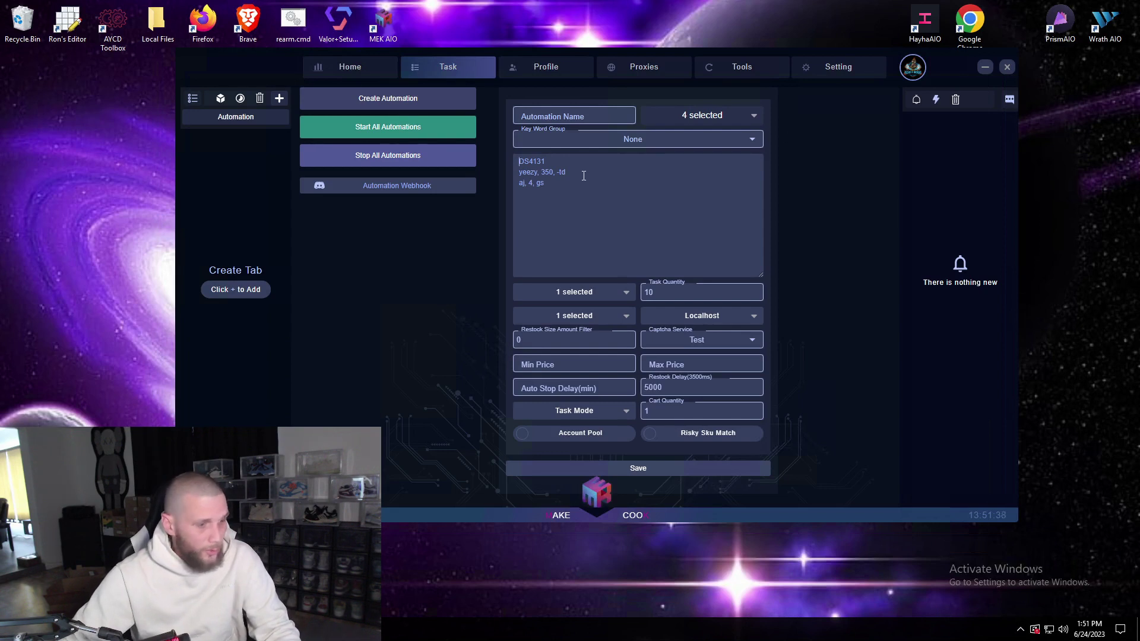
pyautogui.hotkey('ctrl', 'a')
pyautogui.write('sku:')
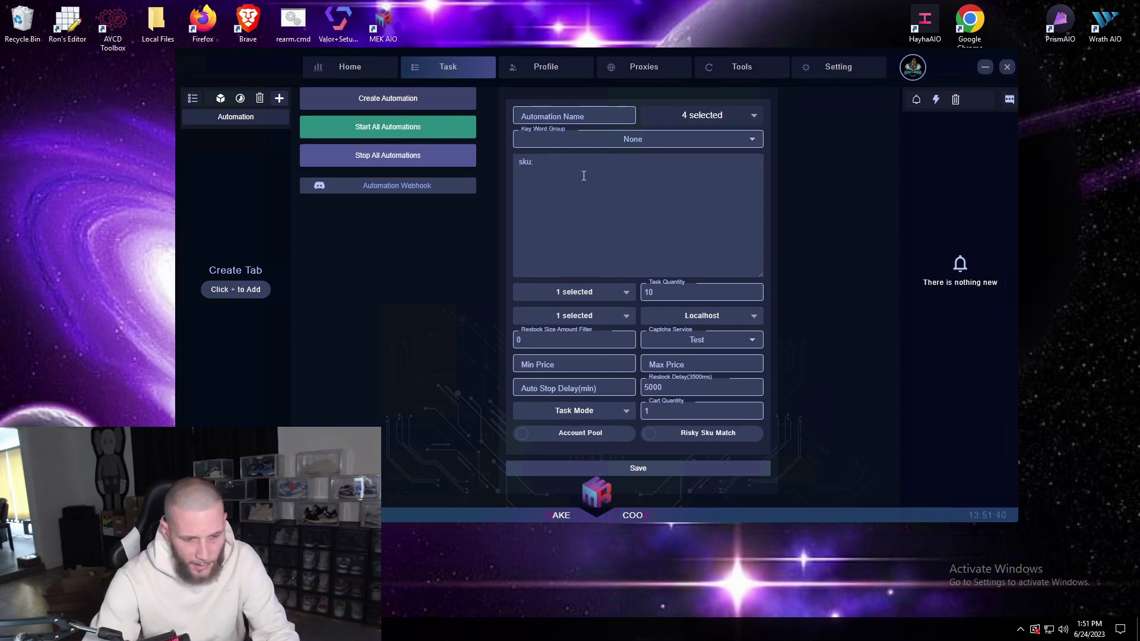
pyautogui.write('hg')
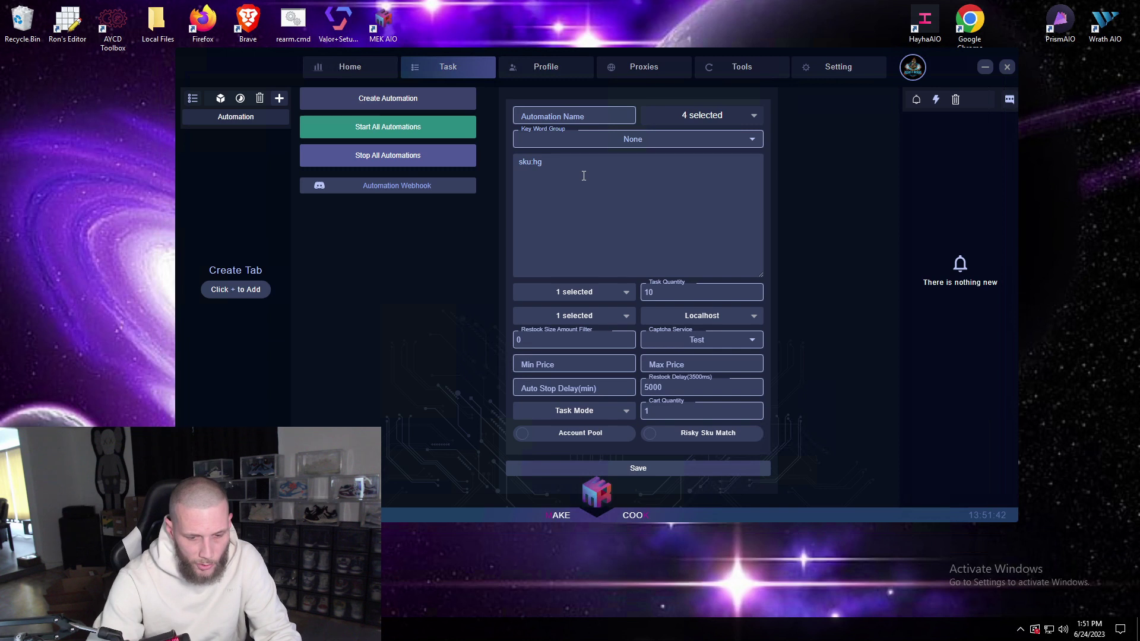
pyautogui.write('987-001')
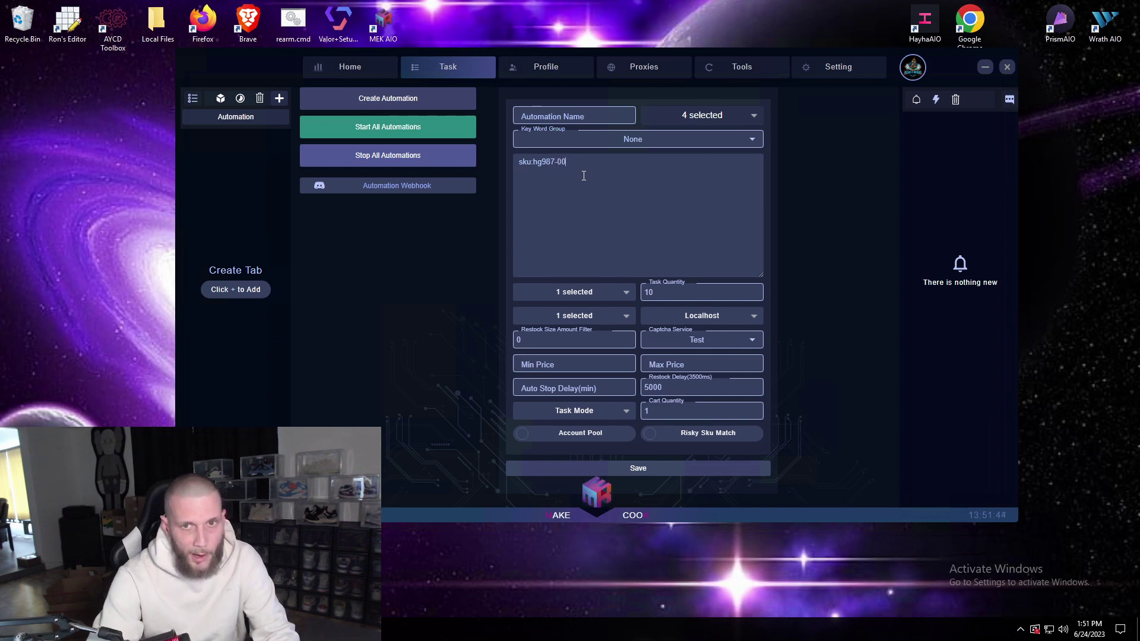
pyautogui.doubleClick(527, 162)
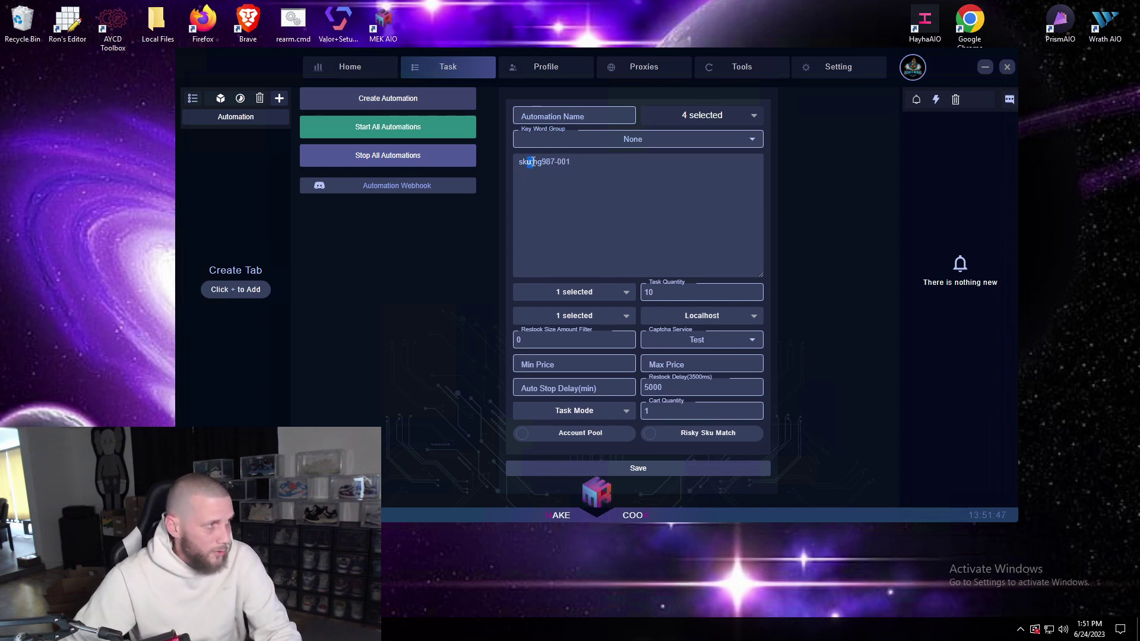
pyautogui.click(587, 160)
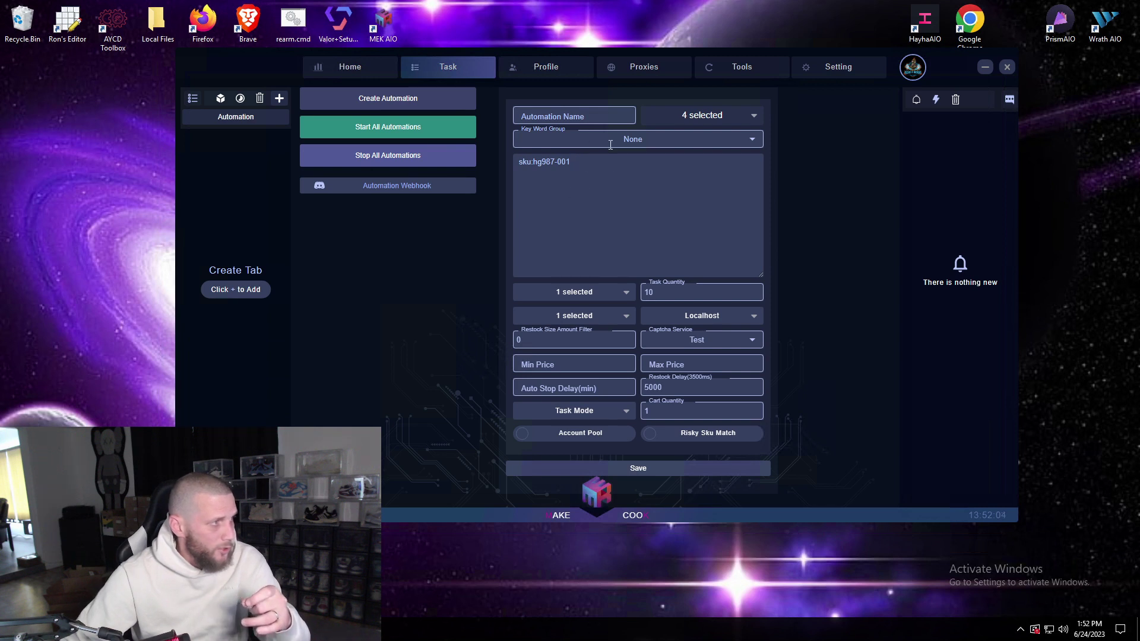
pyautogui.click(567, 291)
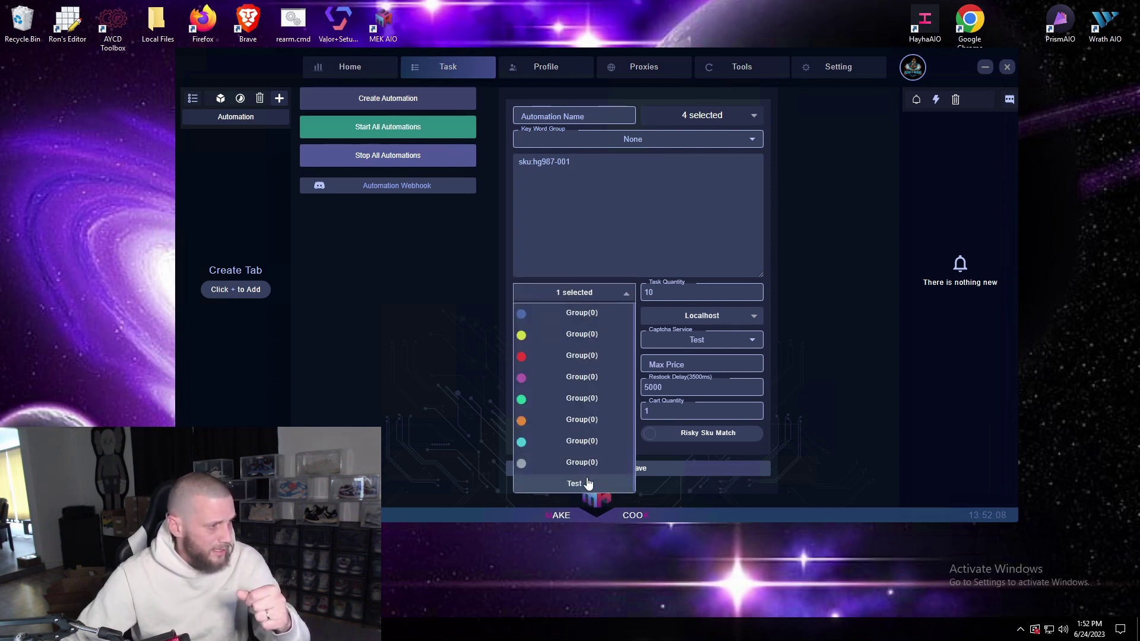
pyautogui.click(683, 452)
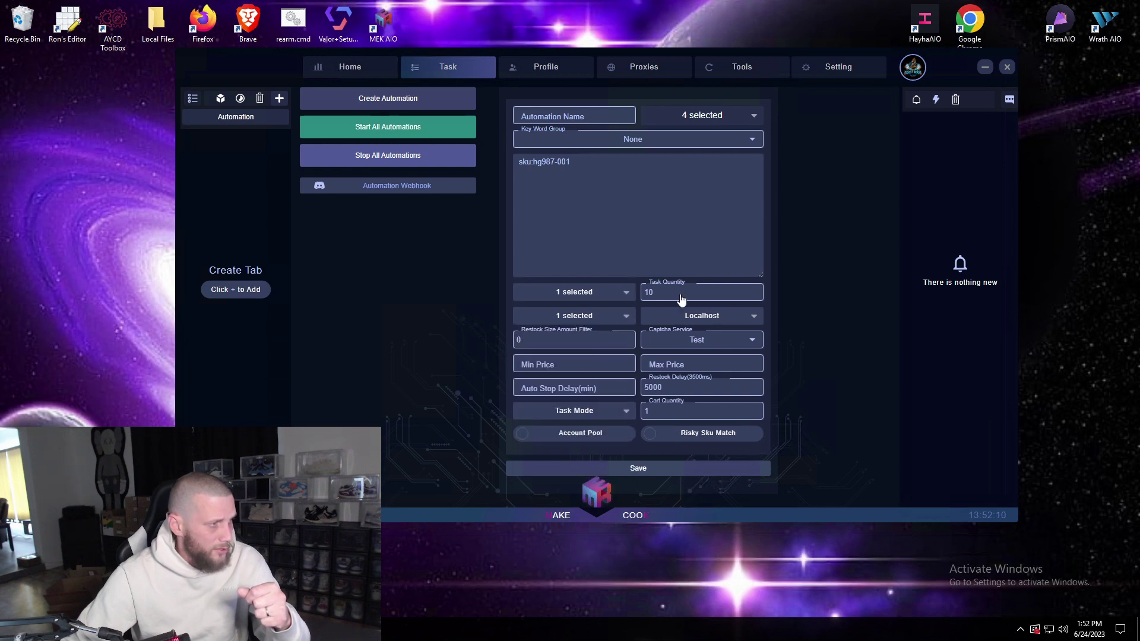
pyautogui.click(682, 291)
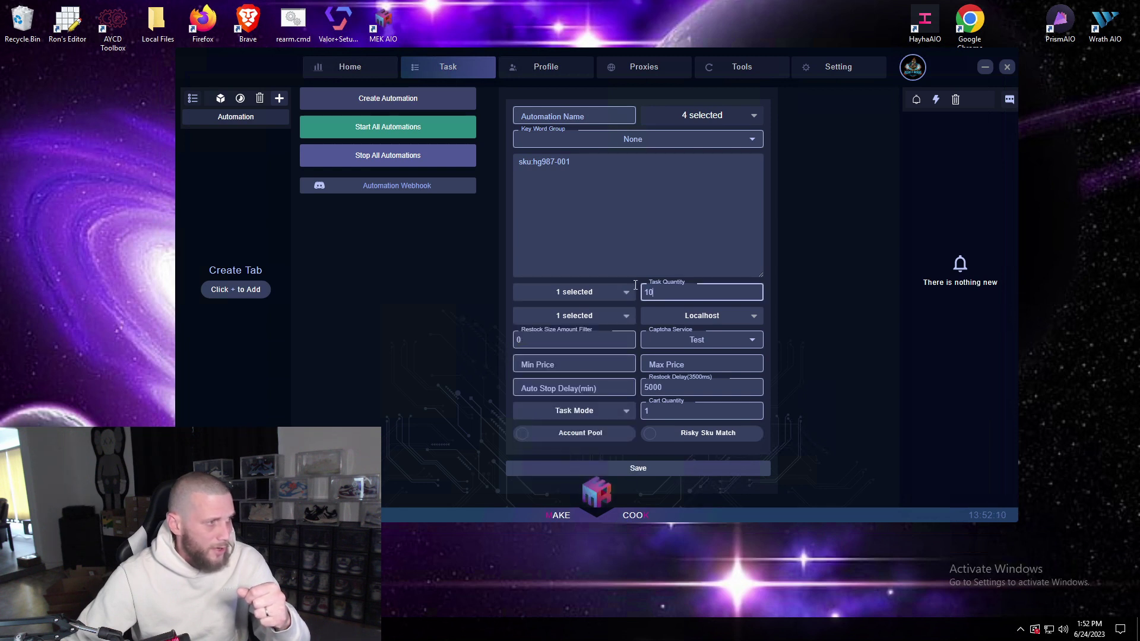
pyautogui.click(575, 315)
pyautogui.click(701, 284)
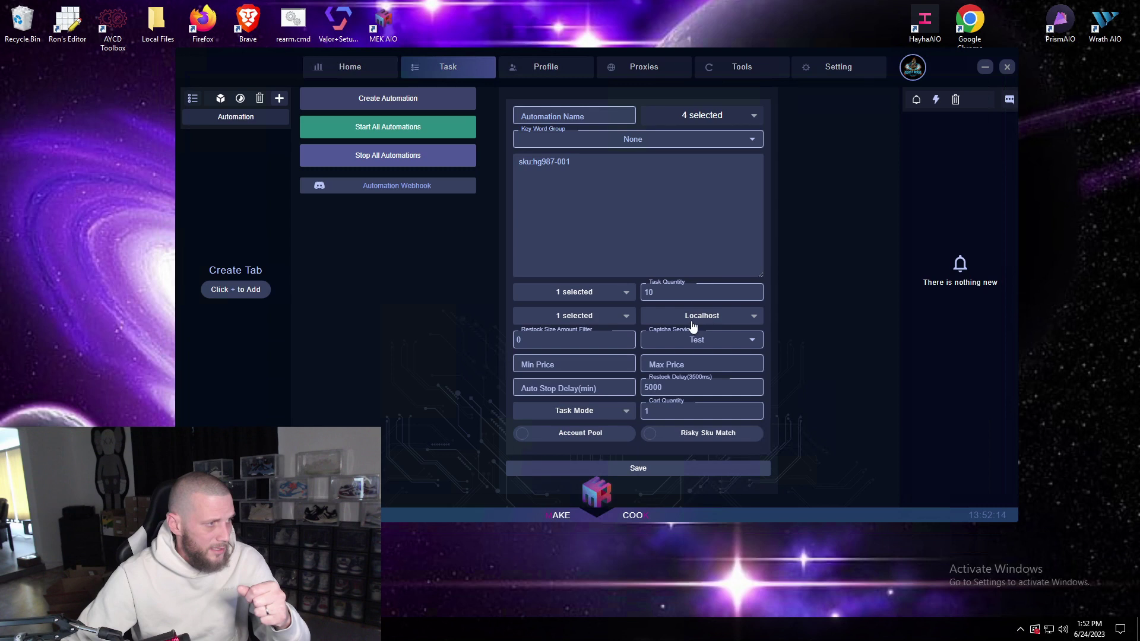
pyautogui.click(690, 318)
pyautogui.click(686, 323)
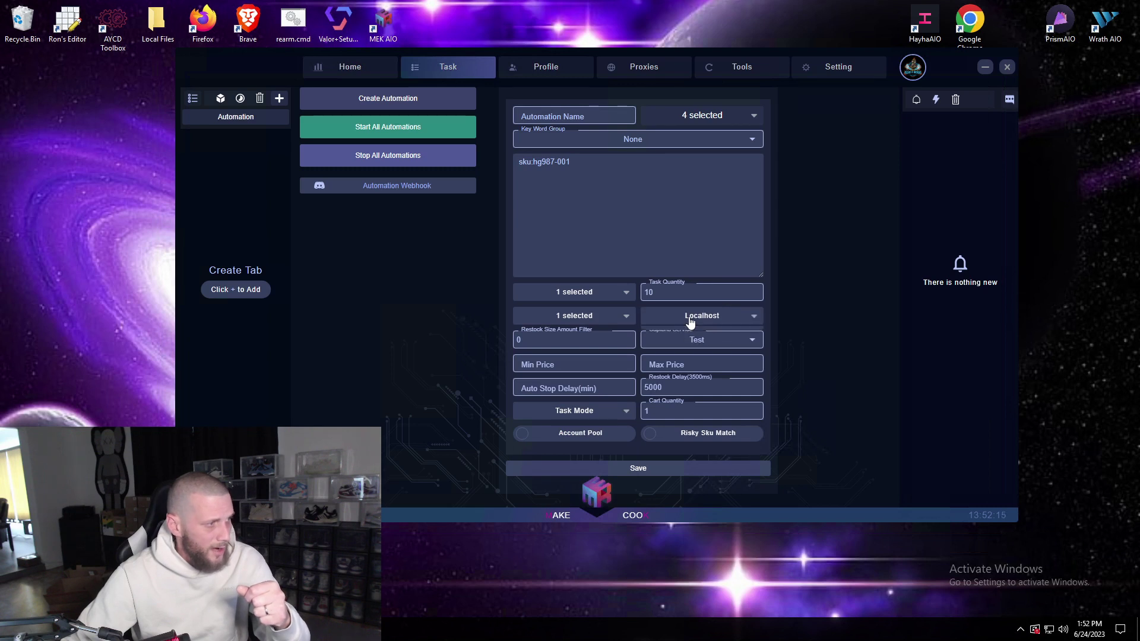
pyautogui.click(518, 337)
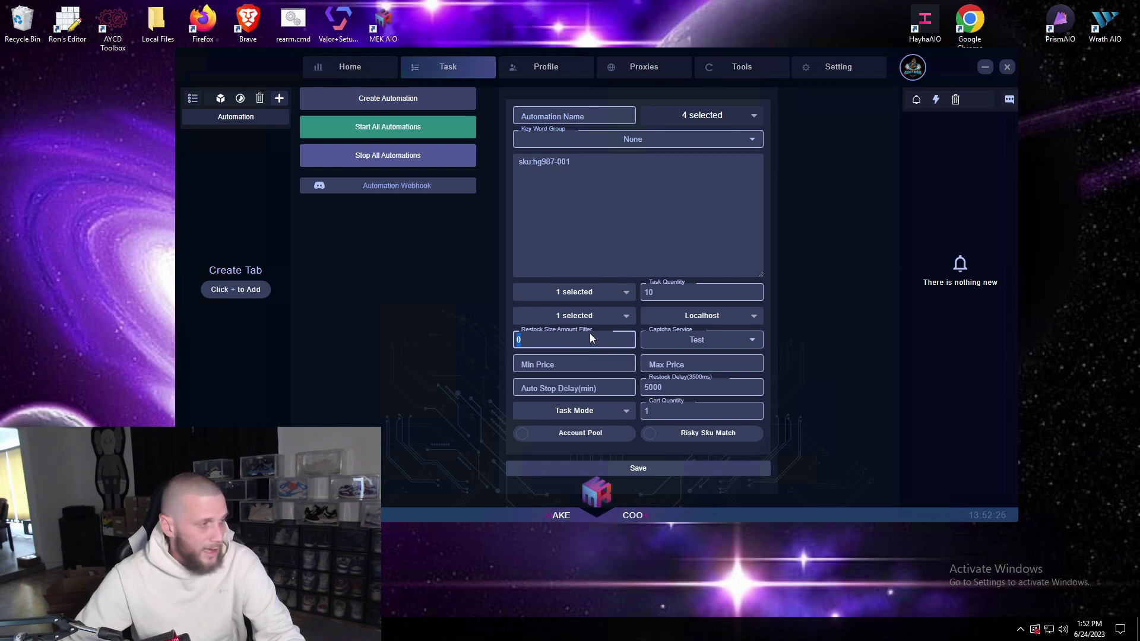
# - Enter restock size filter 2, keep the Test captcha service, and set auto stop delay to 10 minutes
pyautogui.write('2')
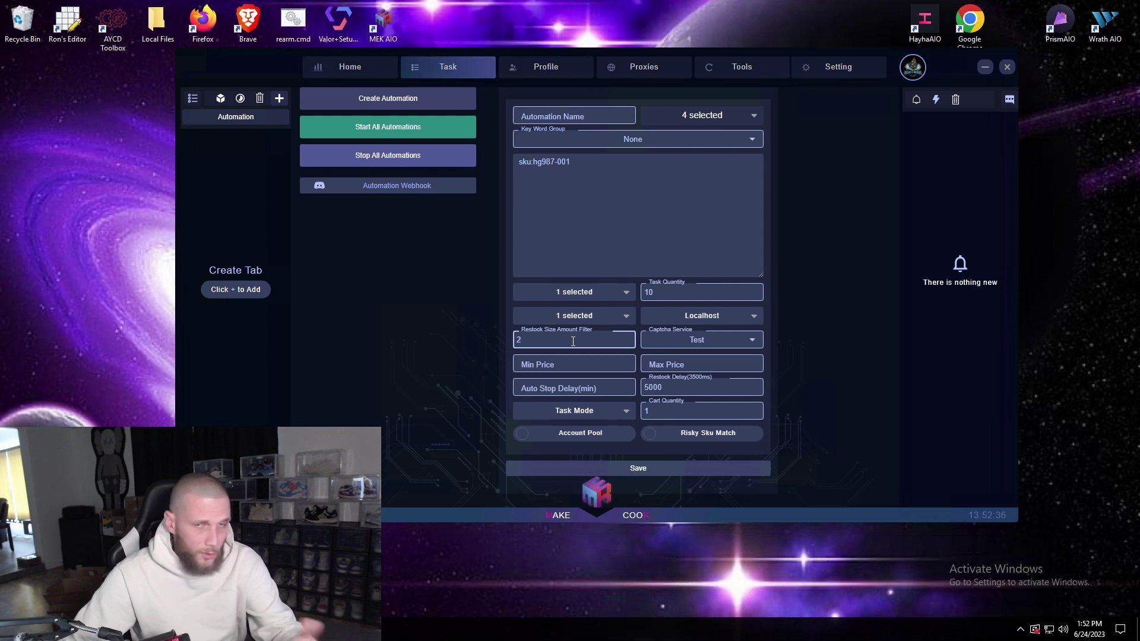
pyautogui.click(717, 343)
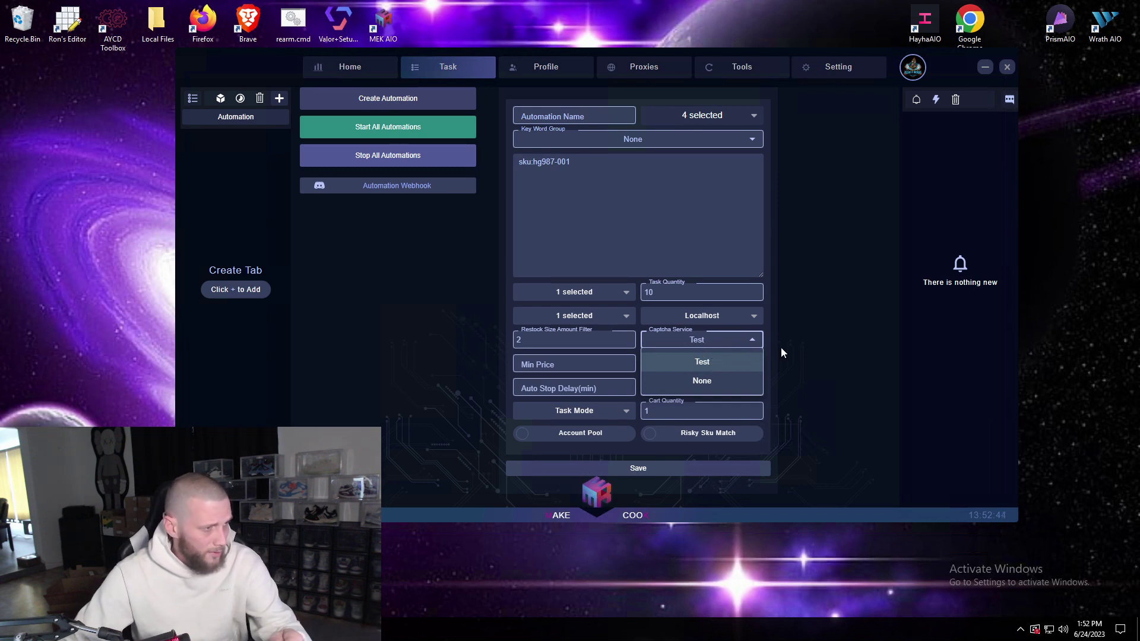
pyautogui.click(765, 341)
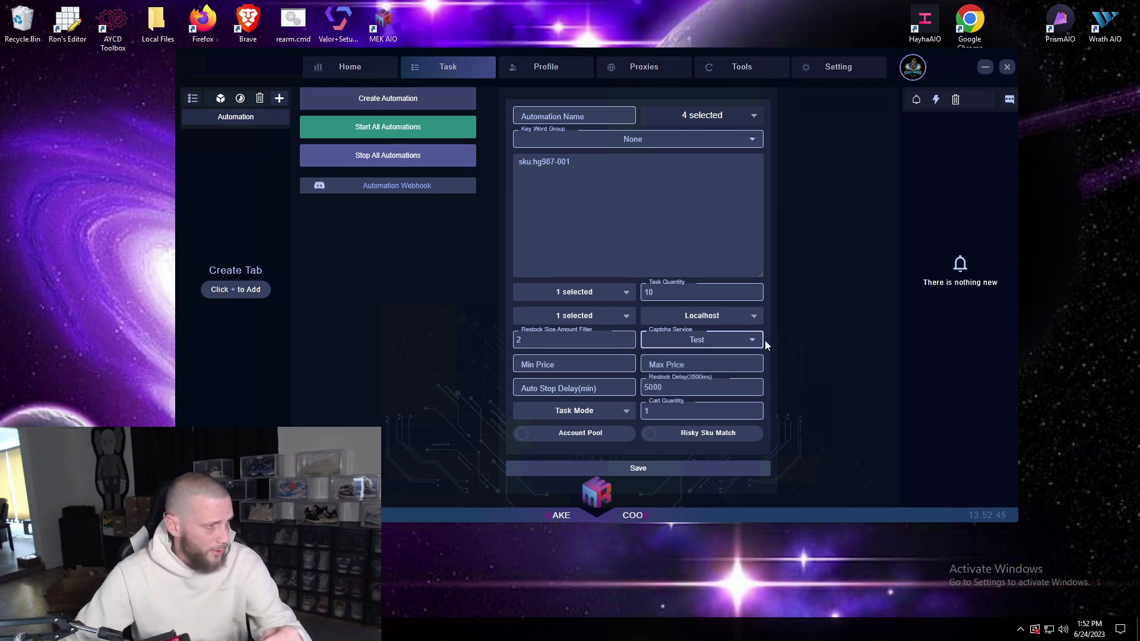
pyautogui.click(551, 389)
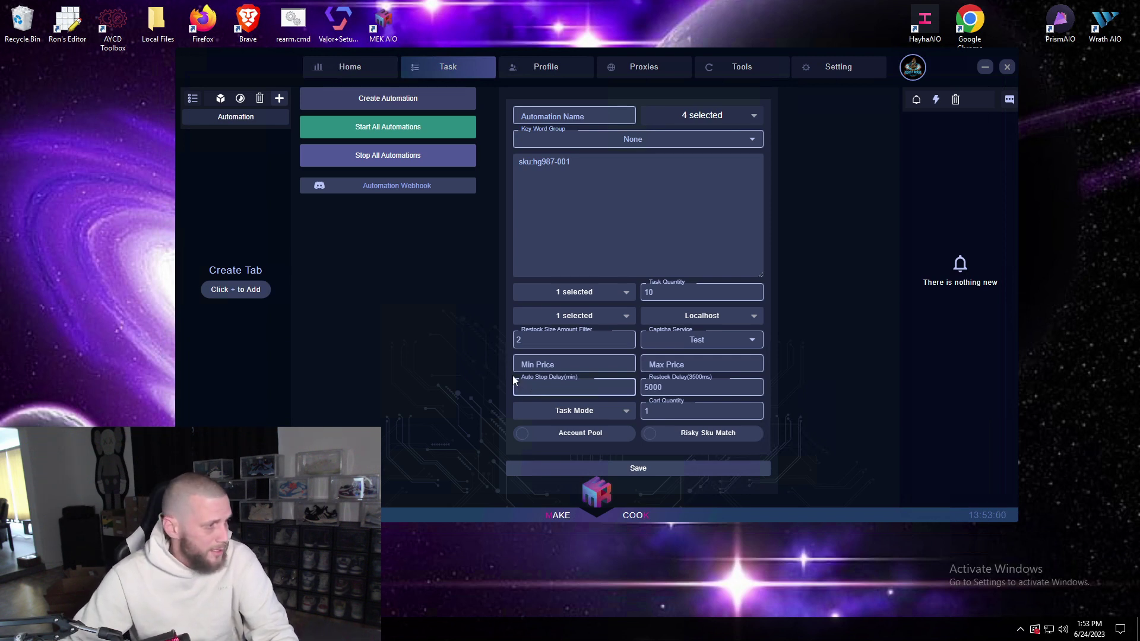
pyautogui.write('10')
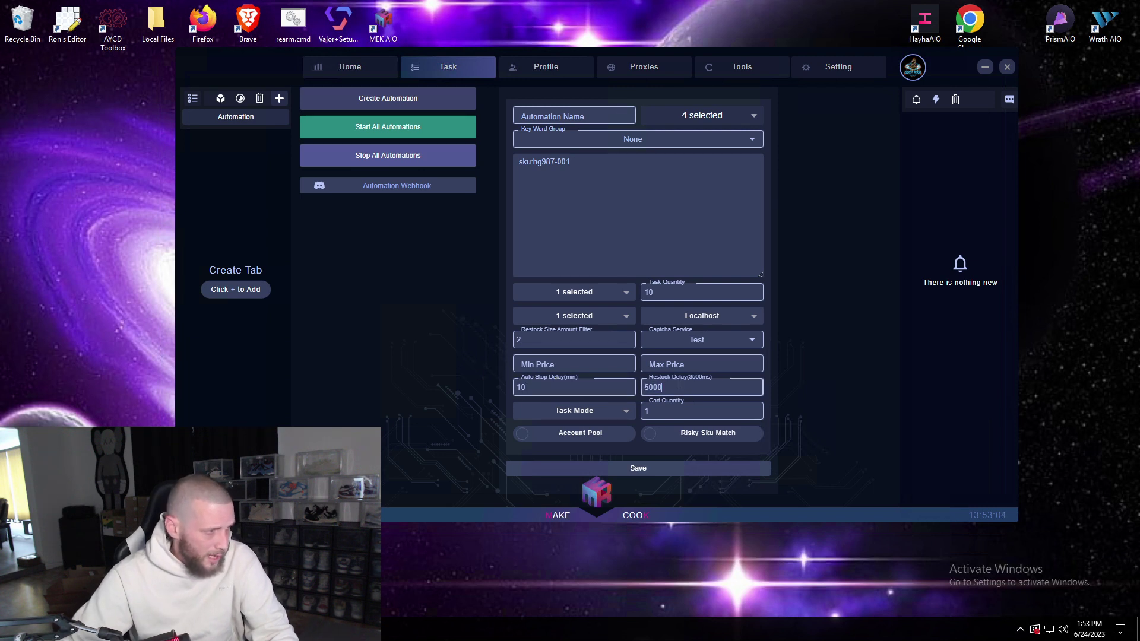
pyautogui.click(610, 419)
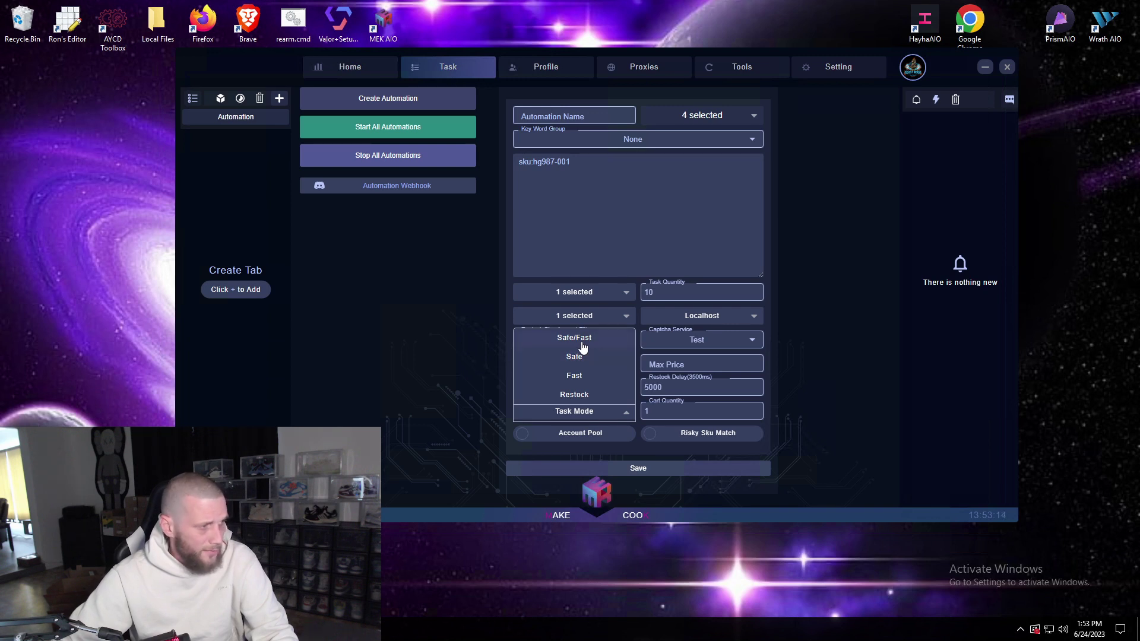
pyautogui.click(633, 415)
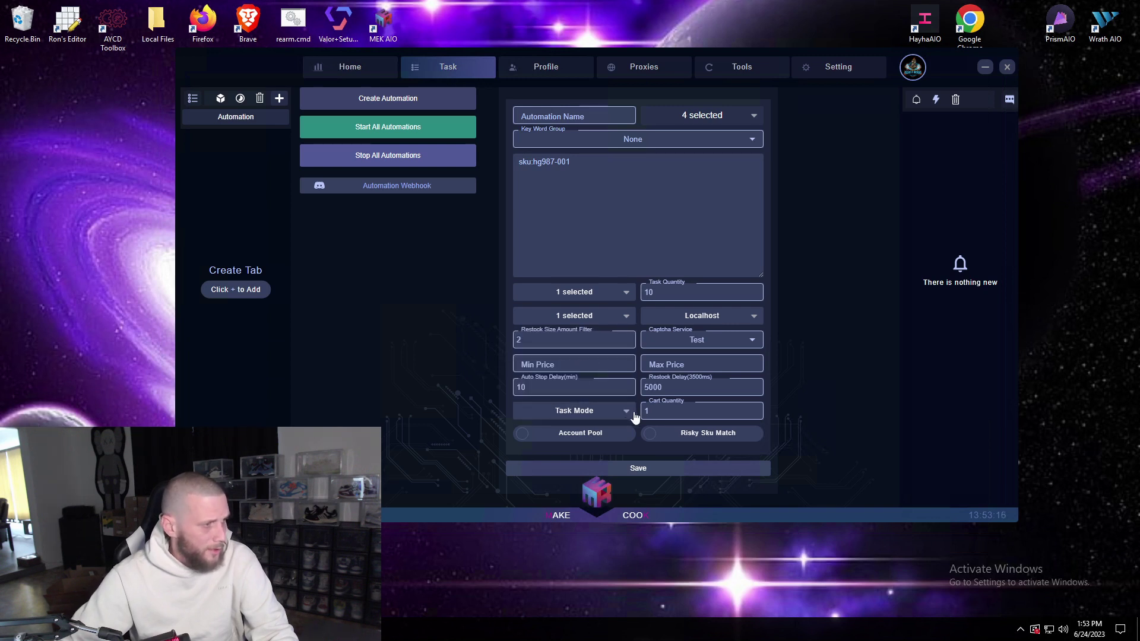
pyautogui.click(648, 410)
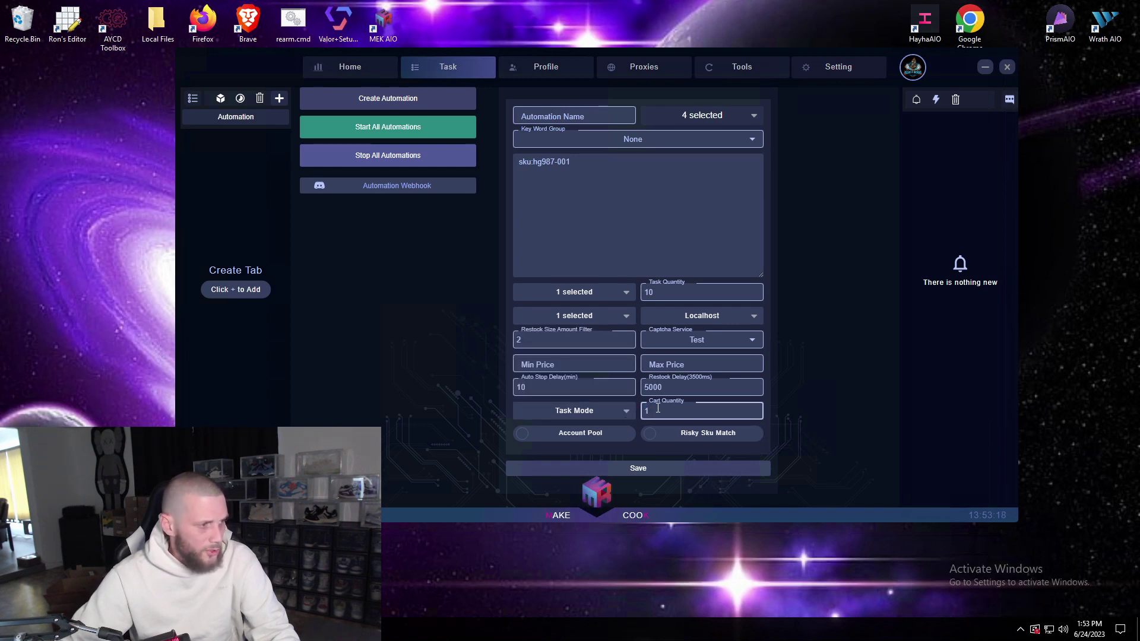
pyautogui.click(523, 440)
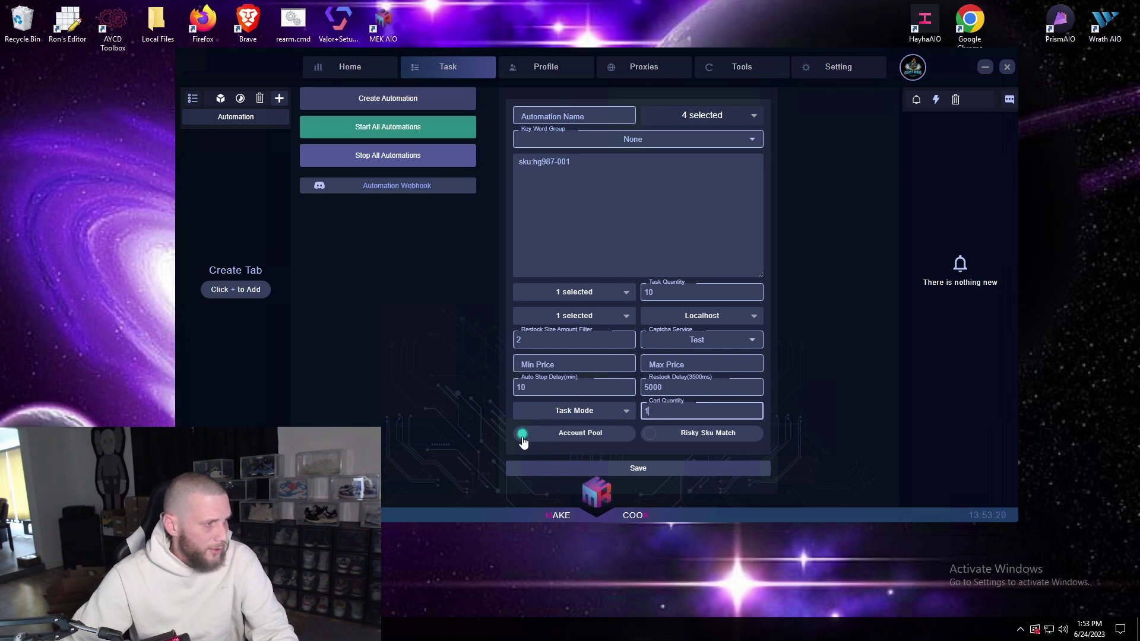
pyautogui.click(519, 438)
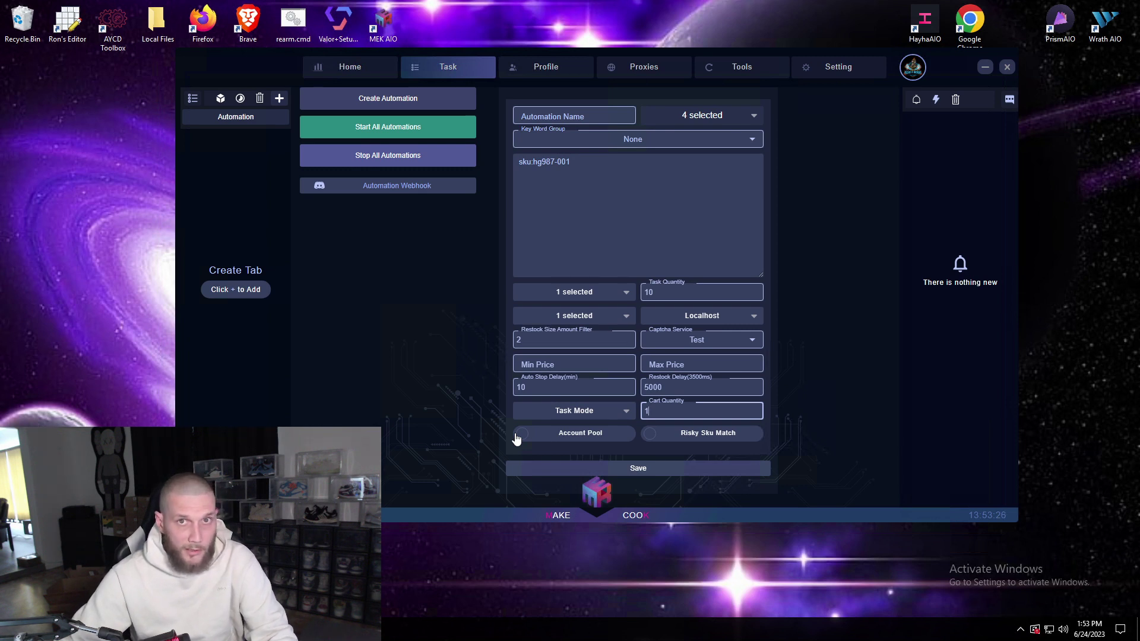
# - Switch to Settings, return to a blank Automation form on the Task page, then go back to Settings
pyautogui.click(849, 70)
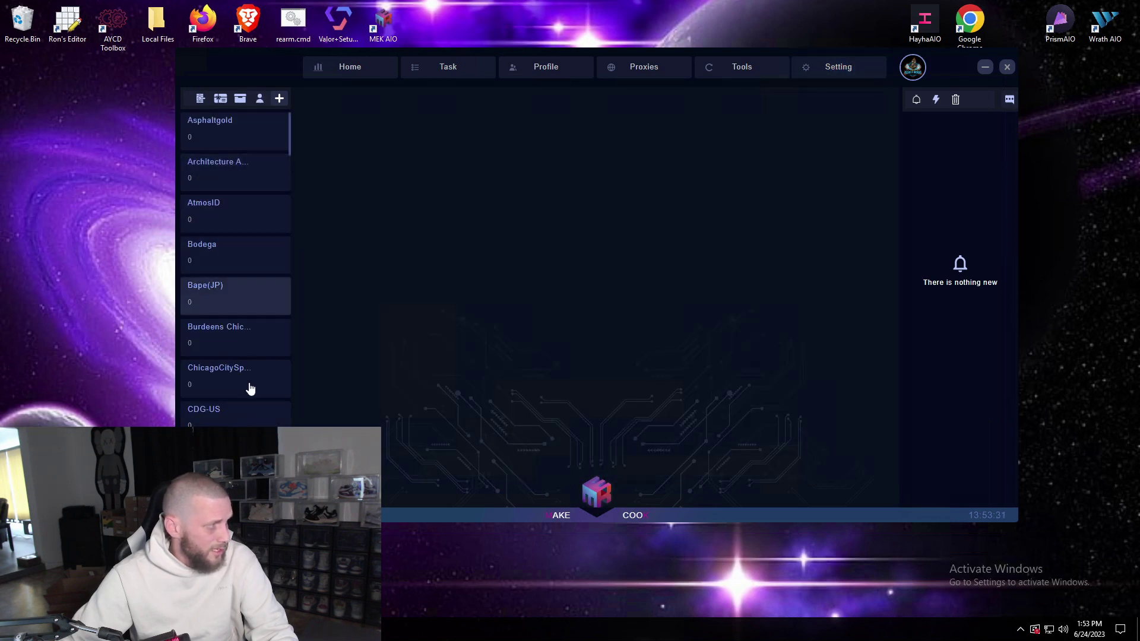
pyautogui.click(441, 70)
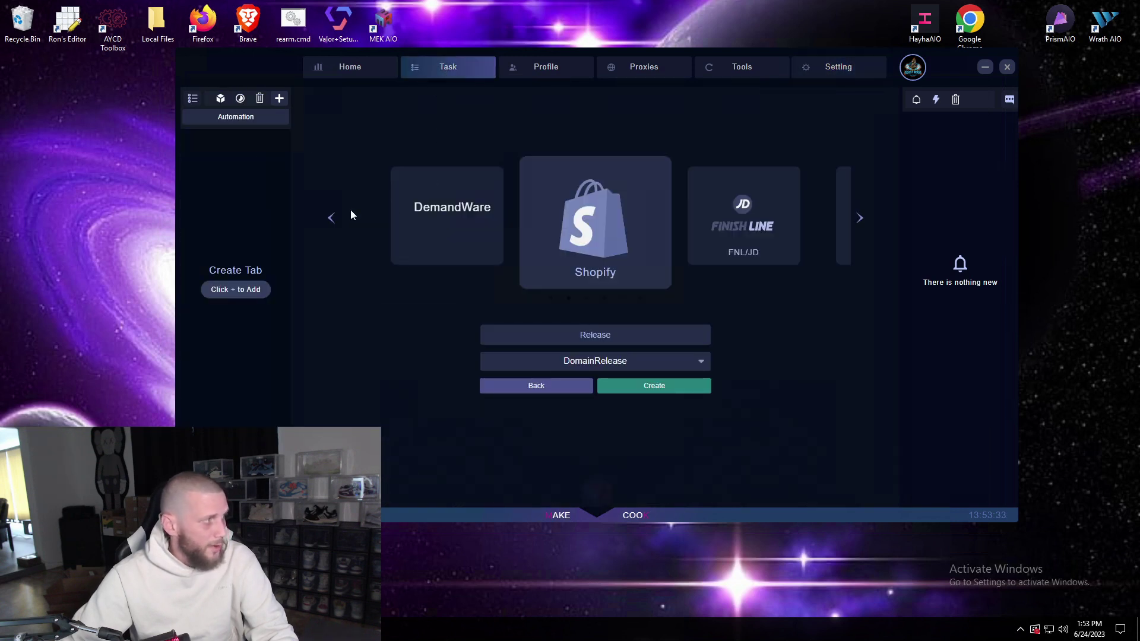
pyautogui.click(225, 119)
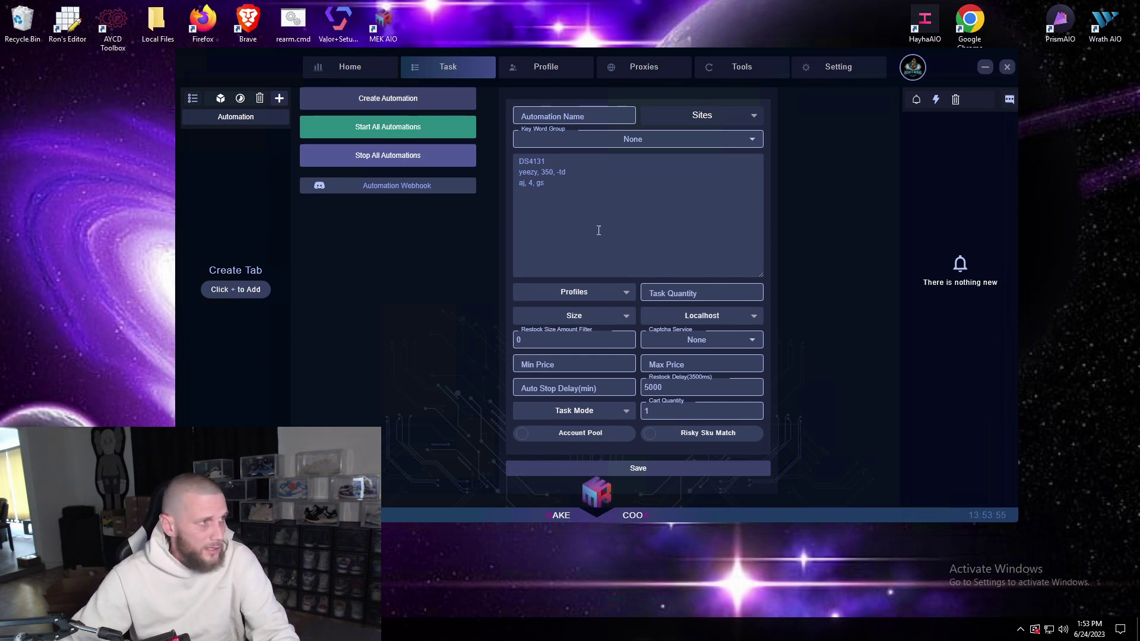
pyautogui.click(831, 68)
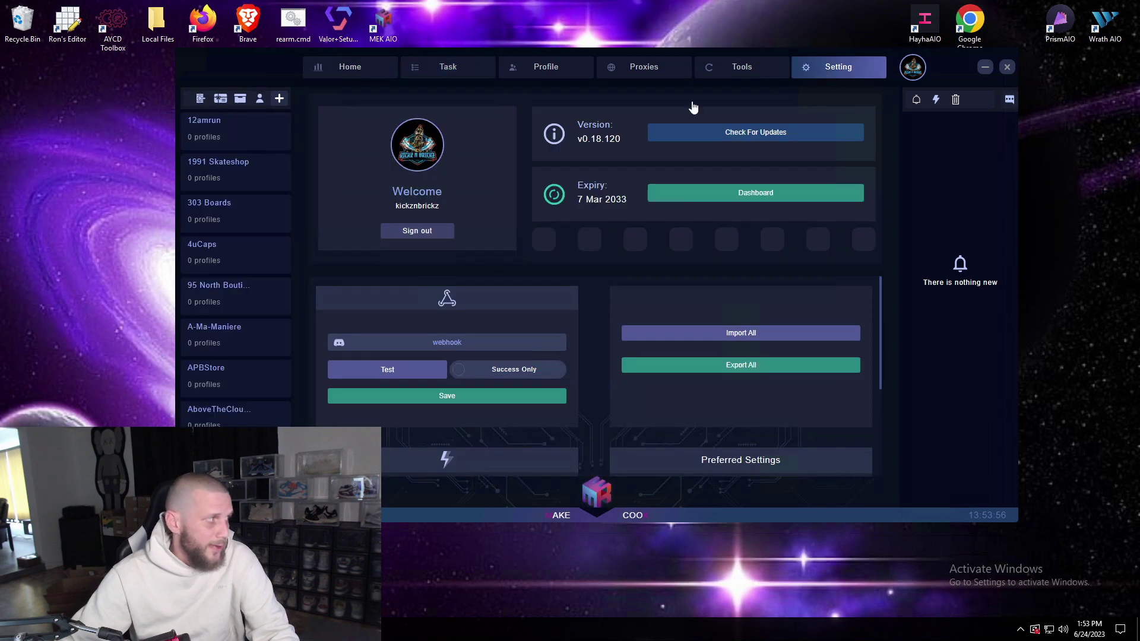
# - Save a keyword group named 'Test' holding sku:hg7645-001 and select it in the group list
pyautogui.click(200, 98)
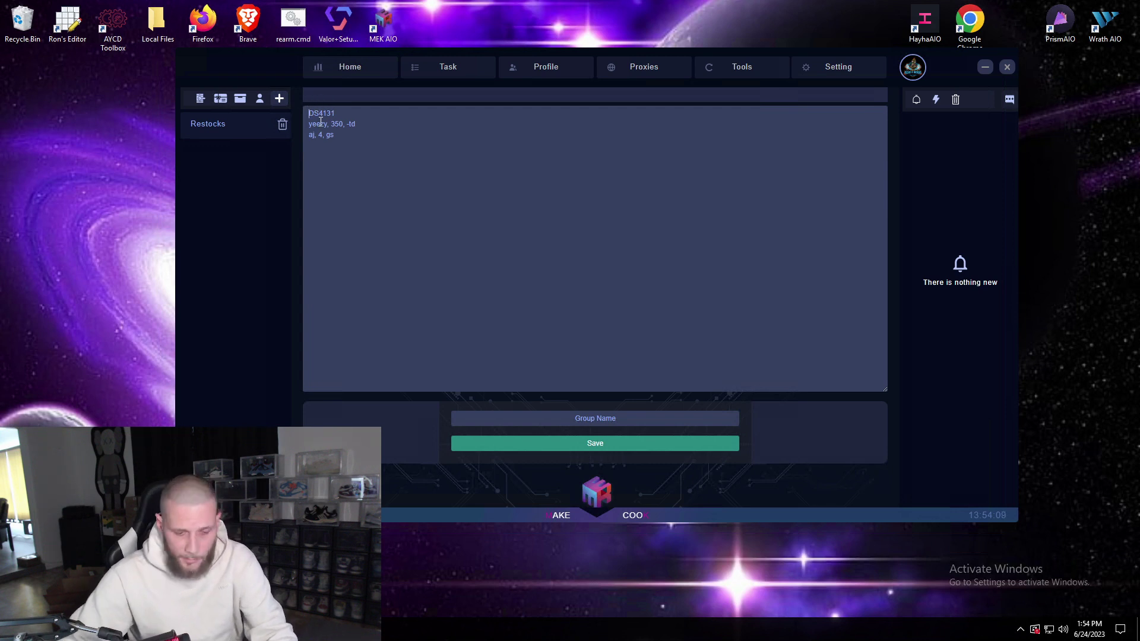
pyautogui.hotkey('ctrl', 'a')
pyautogui.write('sk')
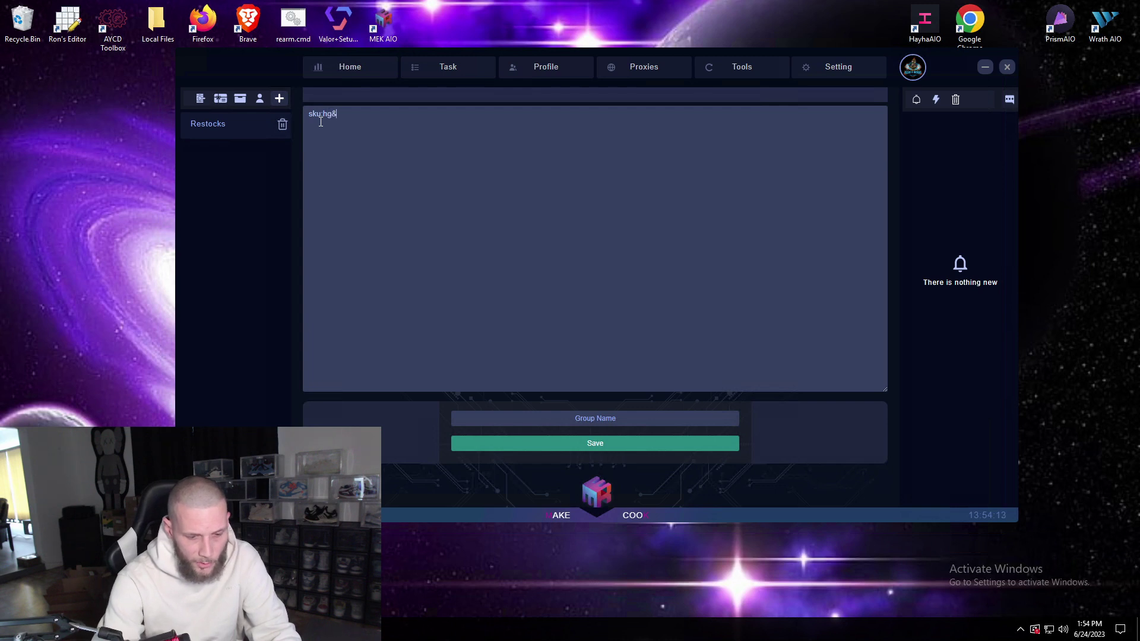
pyautogui.write('u:hg7645-')
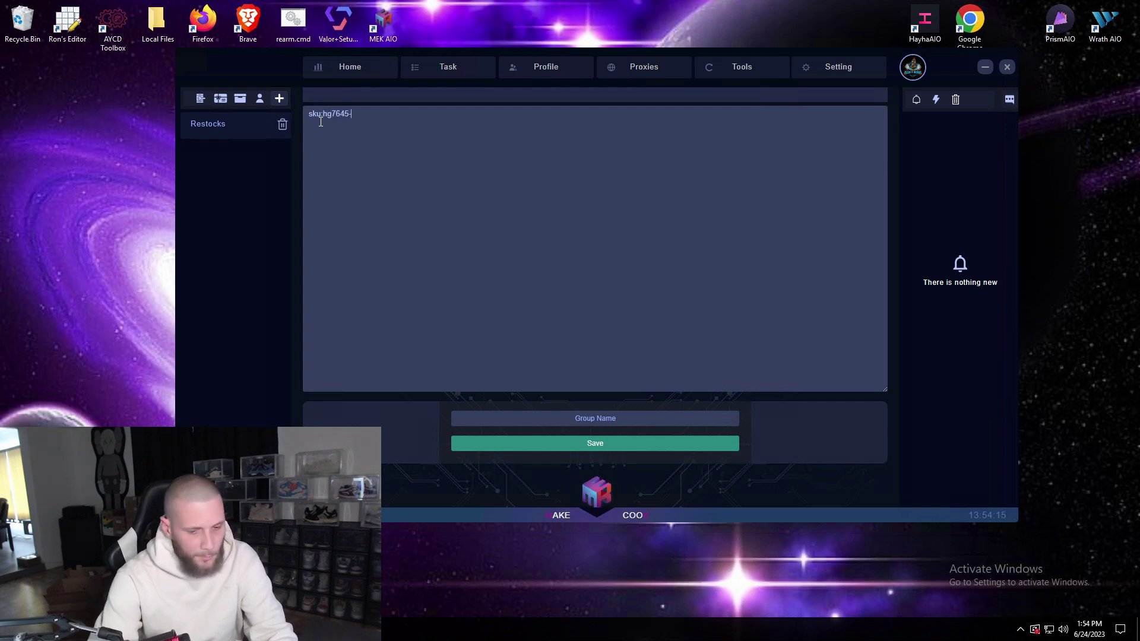
pyautogui.write('001')
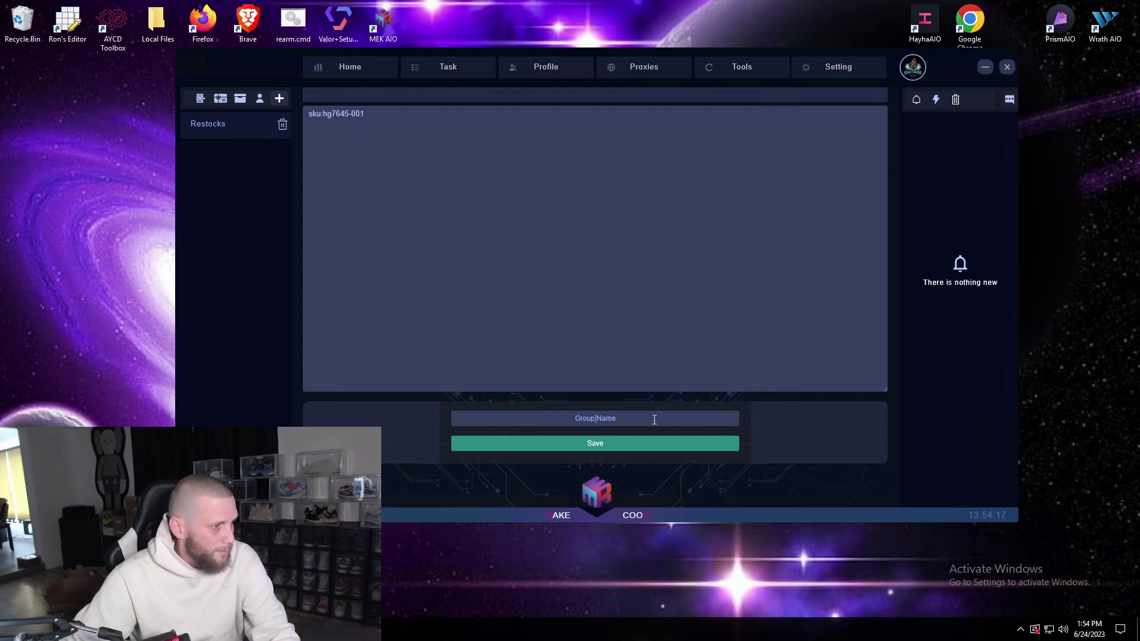
pyautogui.write('Test')
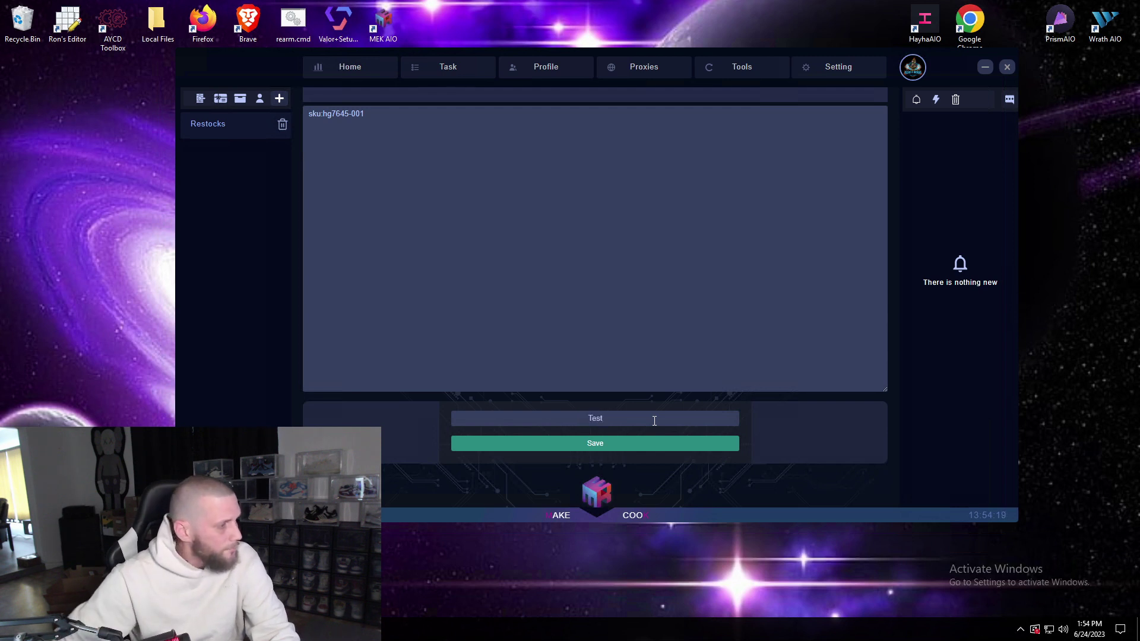
pyautogui.click(614, 448)
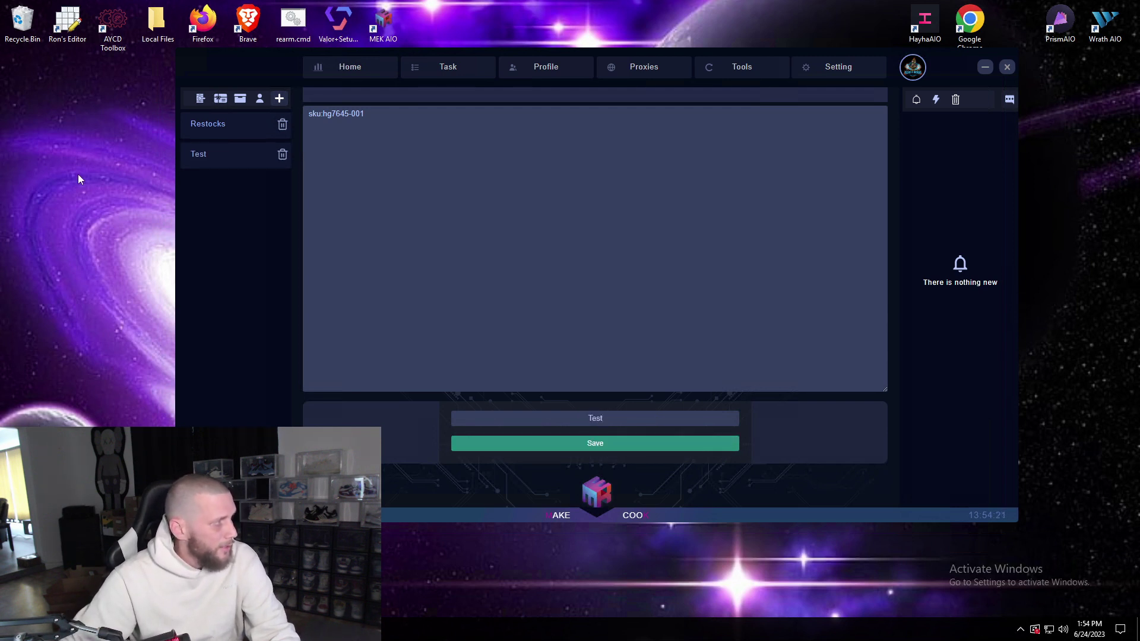
pyautogui.click(228, 160)
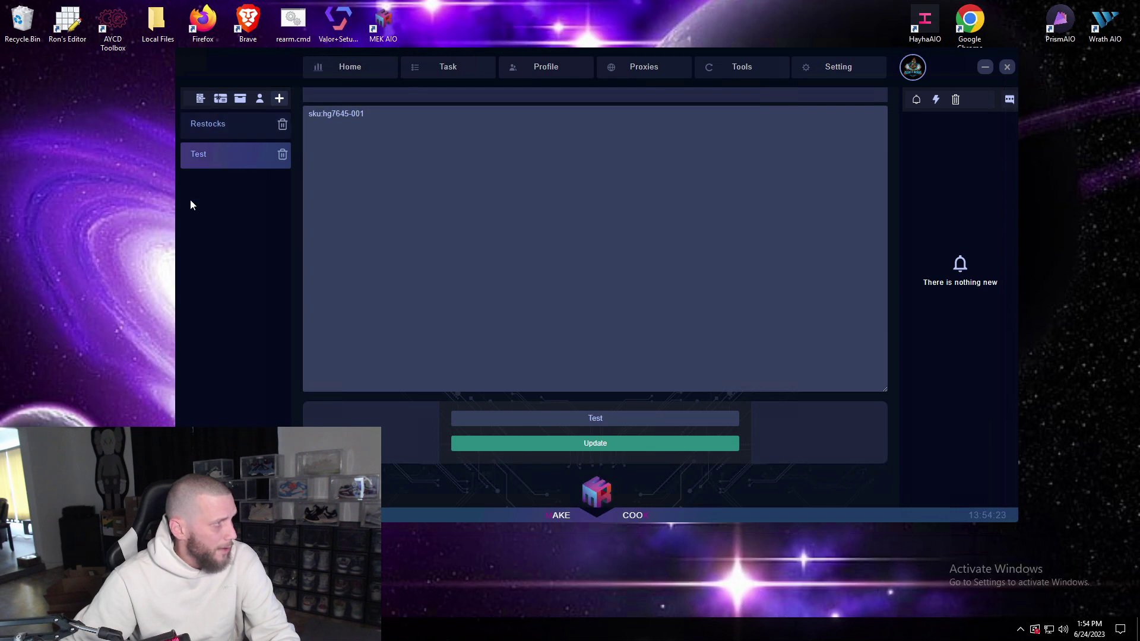
# - Create a Shopify Release task group for Shoe Palace, found by searching 'shoe' in the store list
pyautogui.click(455, 74)
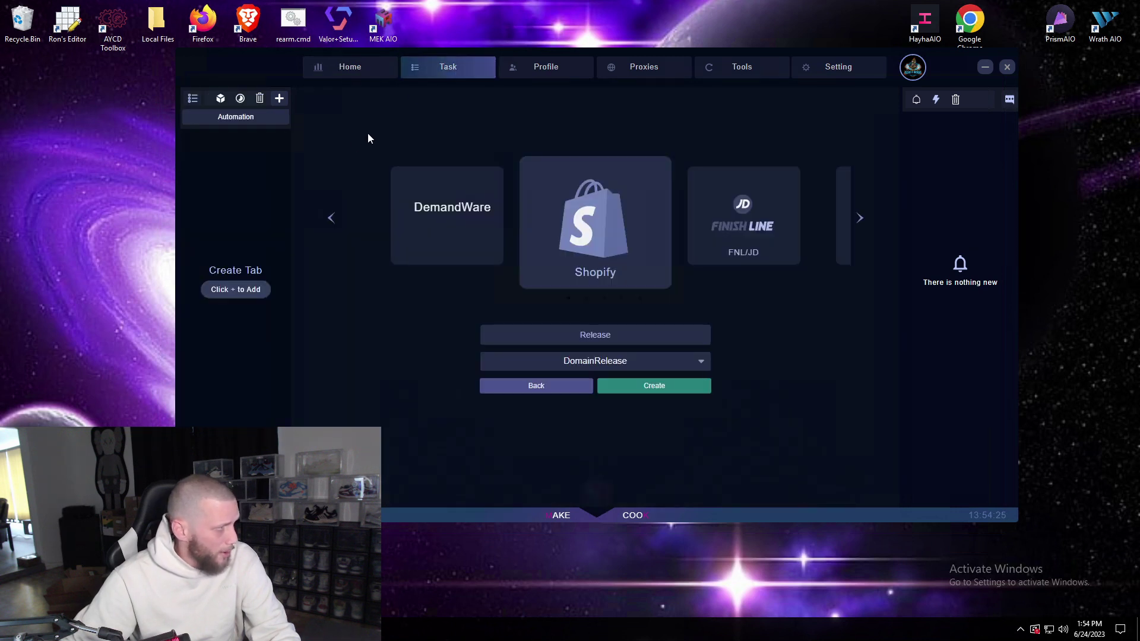
pyautogui.click(629, 368)
pyautogui.write('shoe')
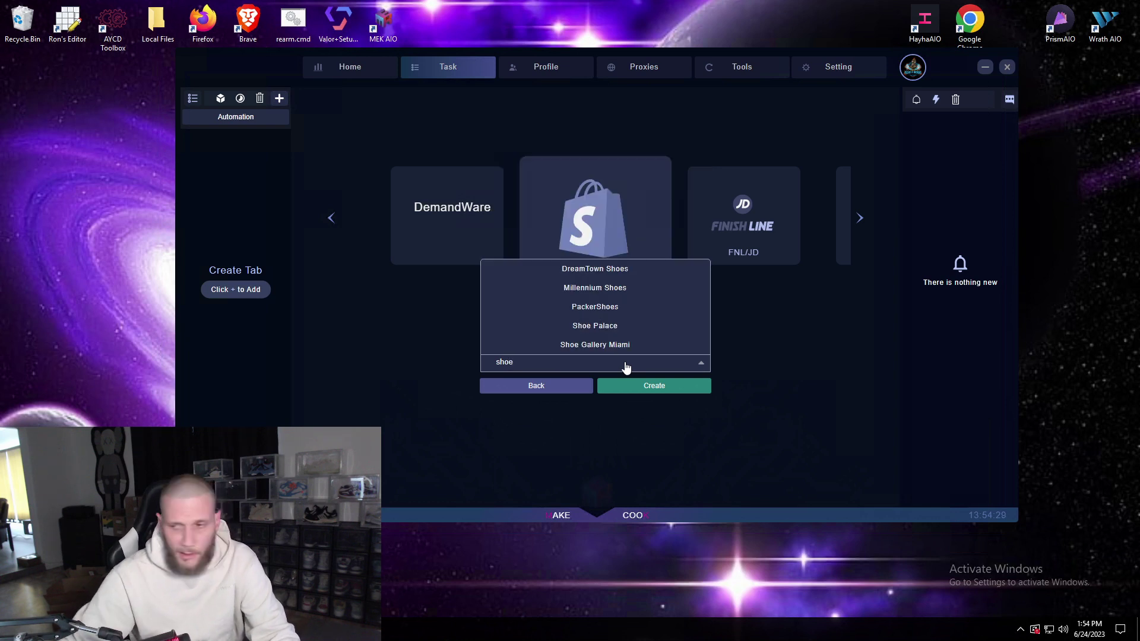
pyautogui.click(594, 325)
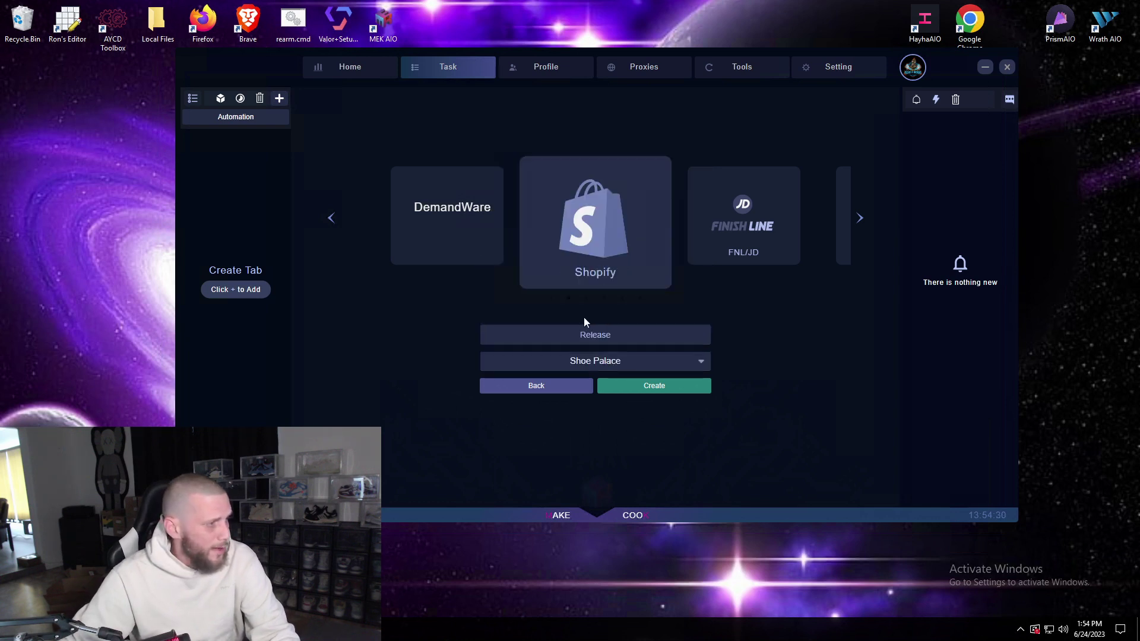
pyautogui.click(665, 390)
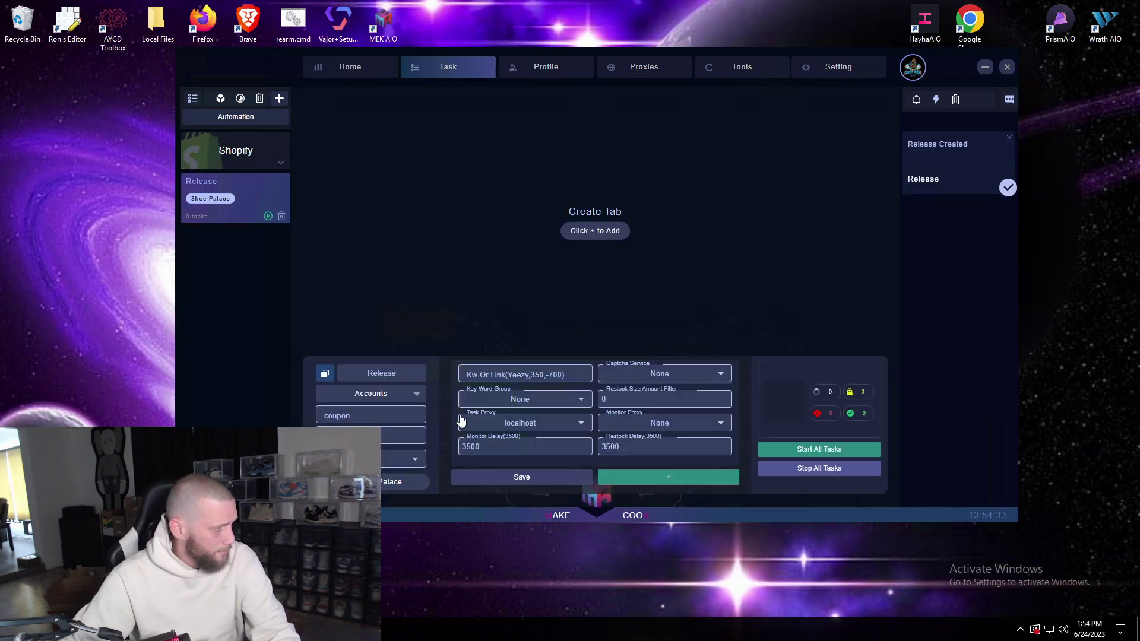
# - Choose the task mode, set keyword group Restocks with keywords place,words, and save the settings
pyautogui.click(356, 459)
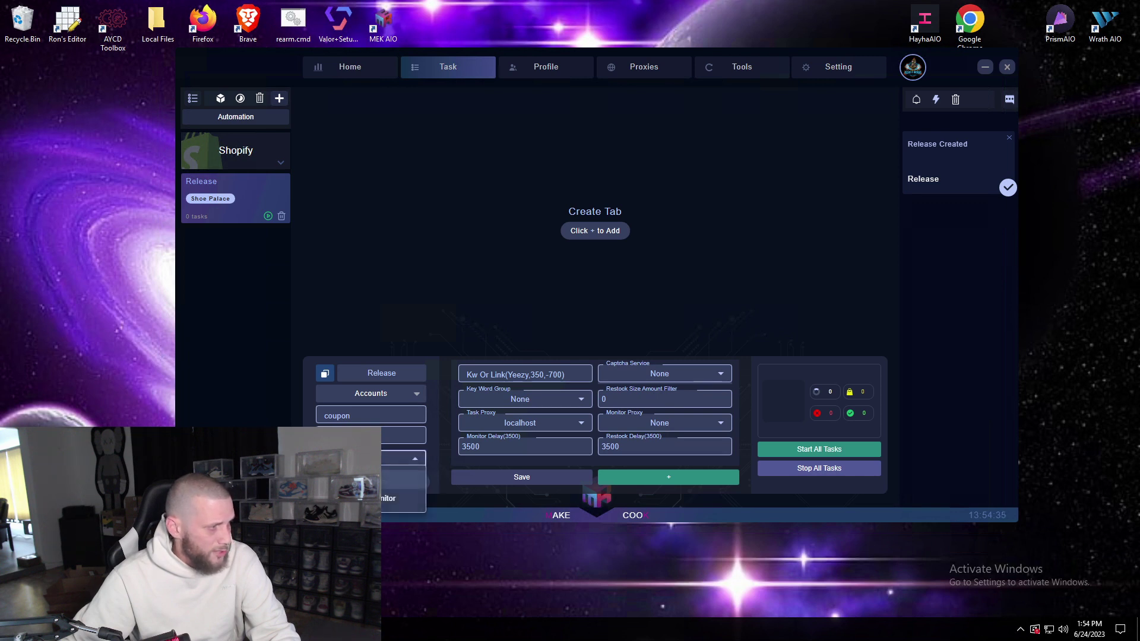
pyautogui.click(356, 493)
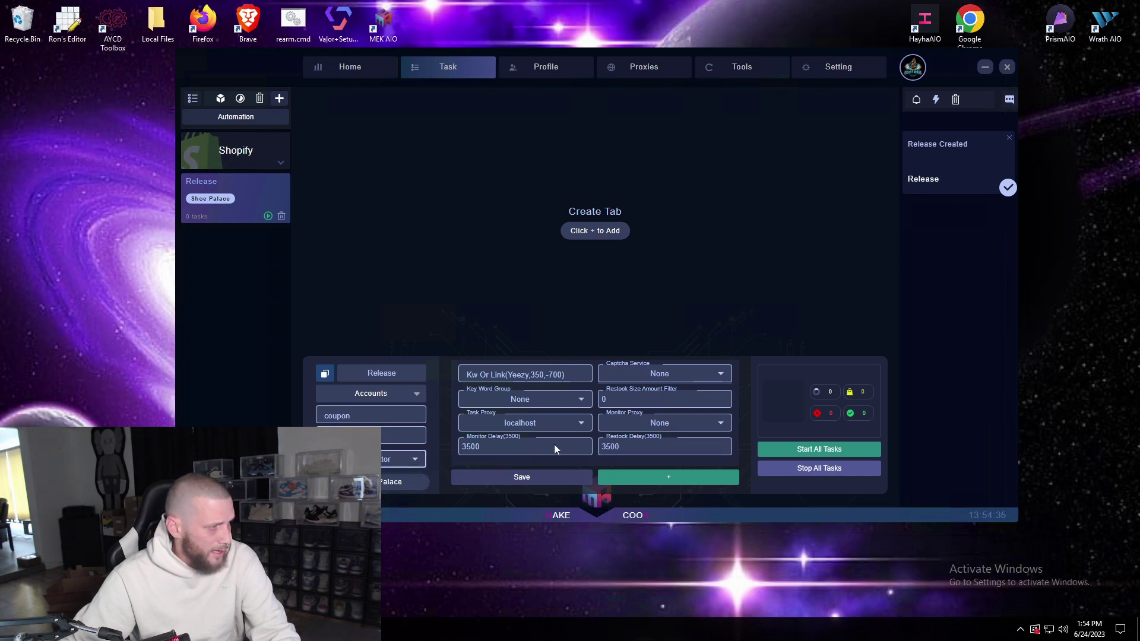
pyautogui.click(534, 475)
pyautogui.click(531, 399)
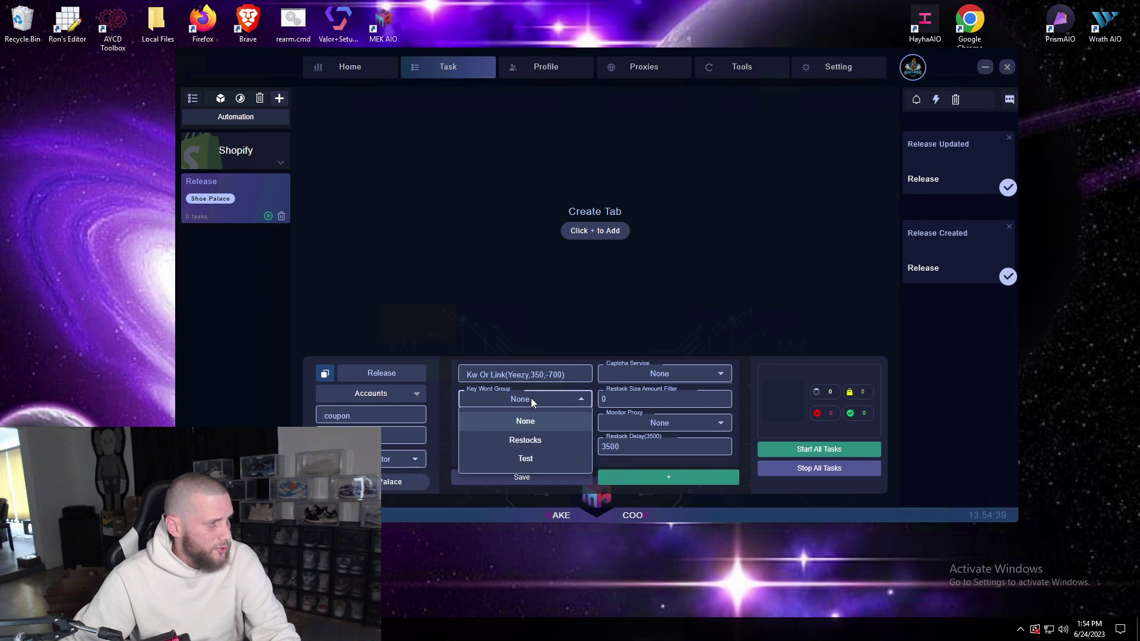
pyautogui.click(534, 441)
pyautogui.click(536, 374)
pyautogui.write('place,wo')
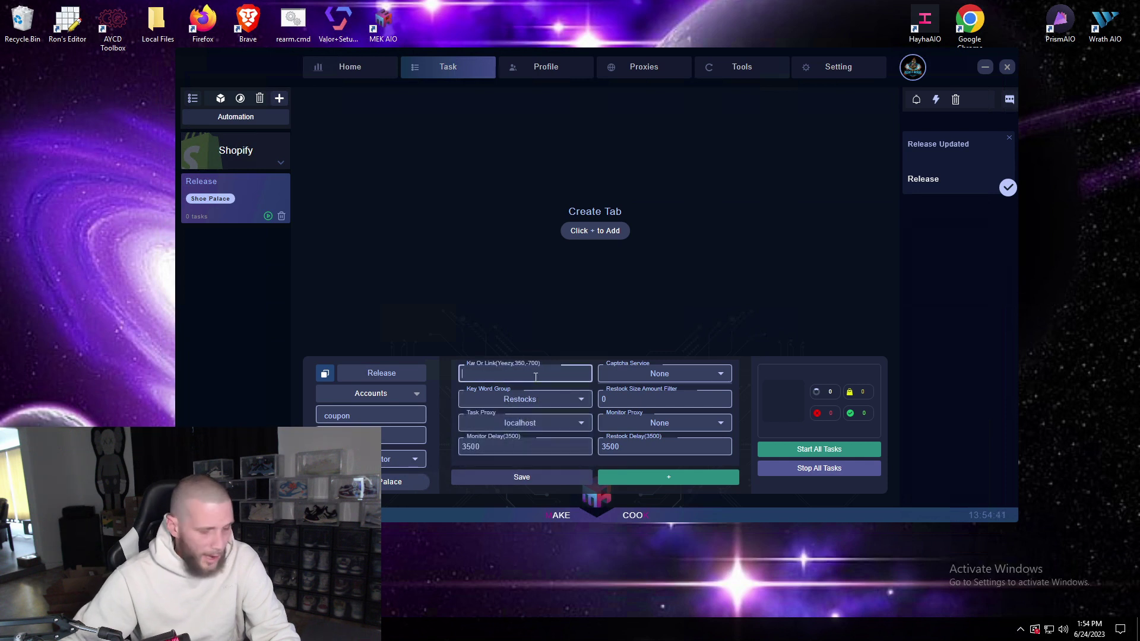
pyautogui.write('rds')
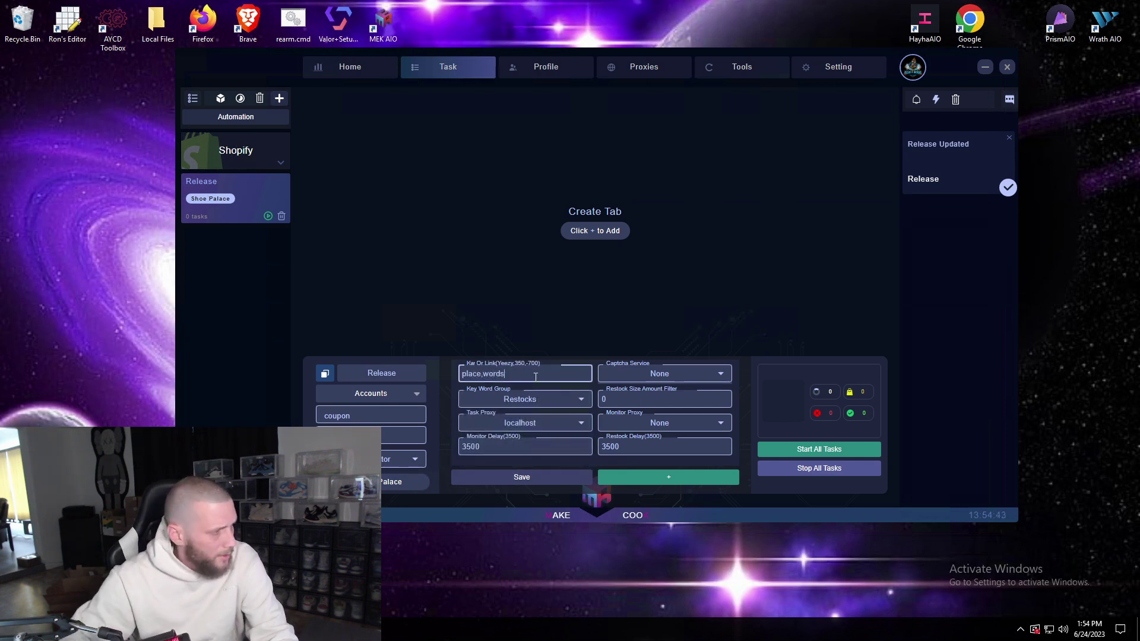
pyautogui.click(521, 481)
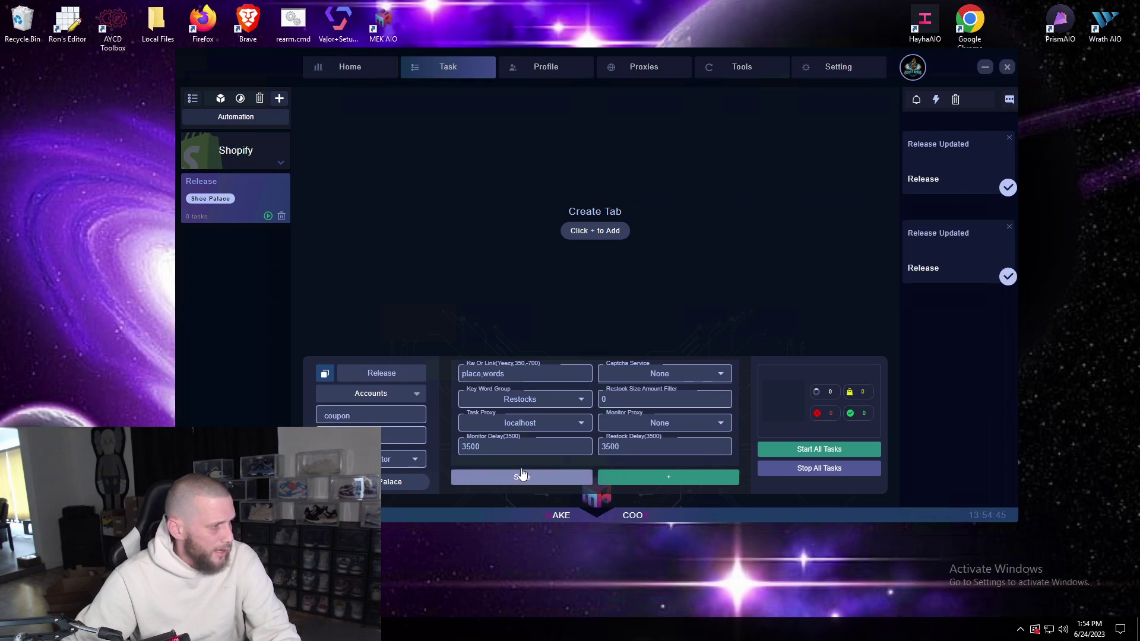
# - Keep localhost as the task proxy and set the captcha service to Test
pyautogui.click(539, 423)
pyautogui.click(539, 423)
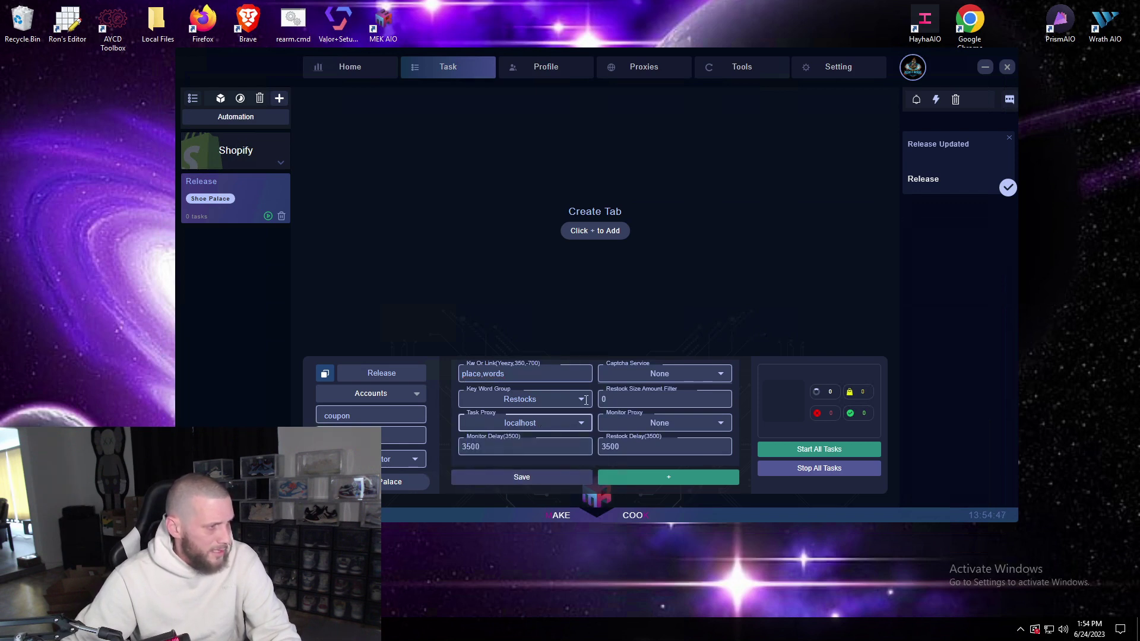
pyautogui.click(637, 372)
pyautogui.click(641, 396)
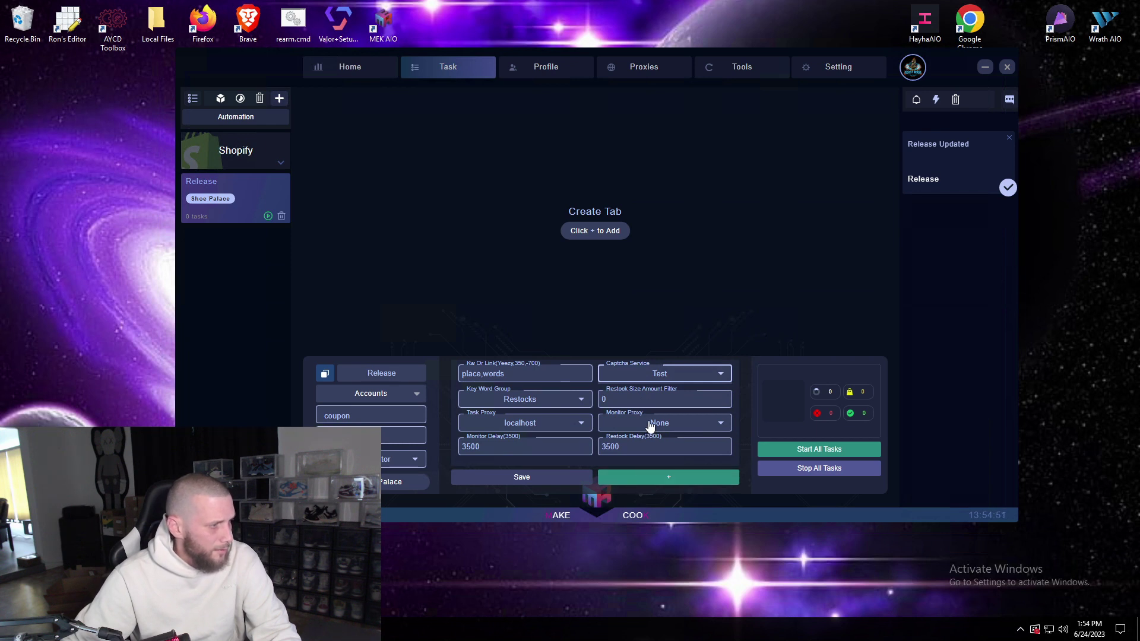
# - Create one task using the Test profile with a random size
pyautogui.click(634, 484)
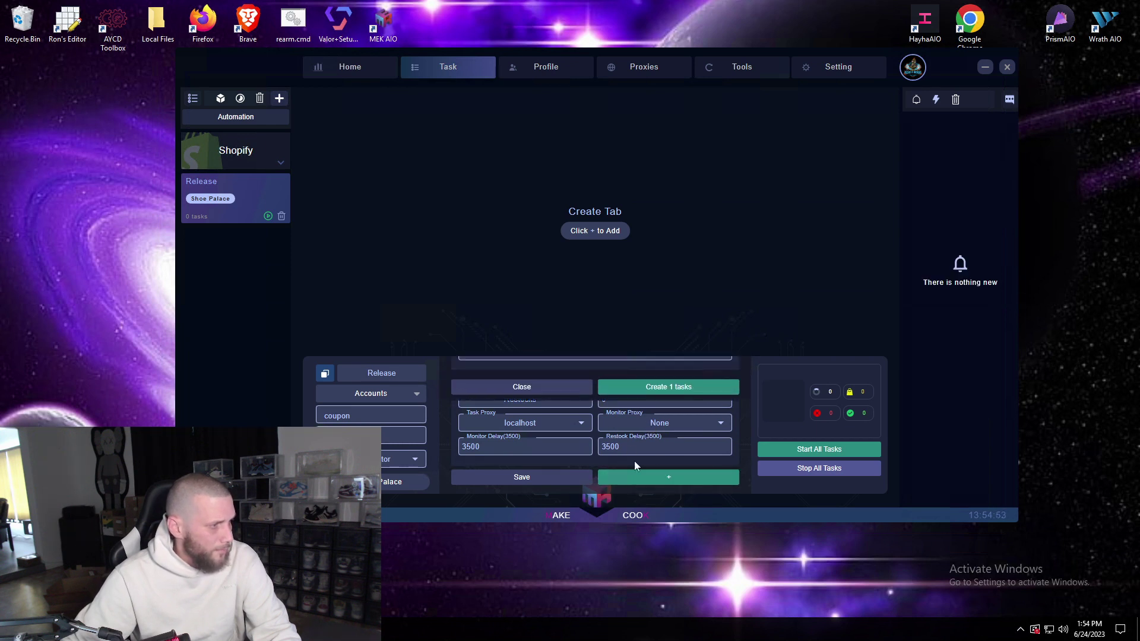
pyautogui.click(669, 380)
pyautogui.click(669, 364)
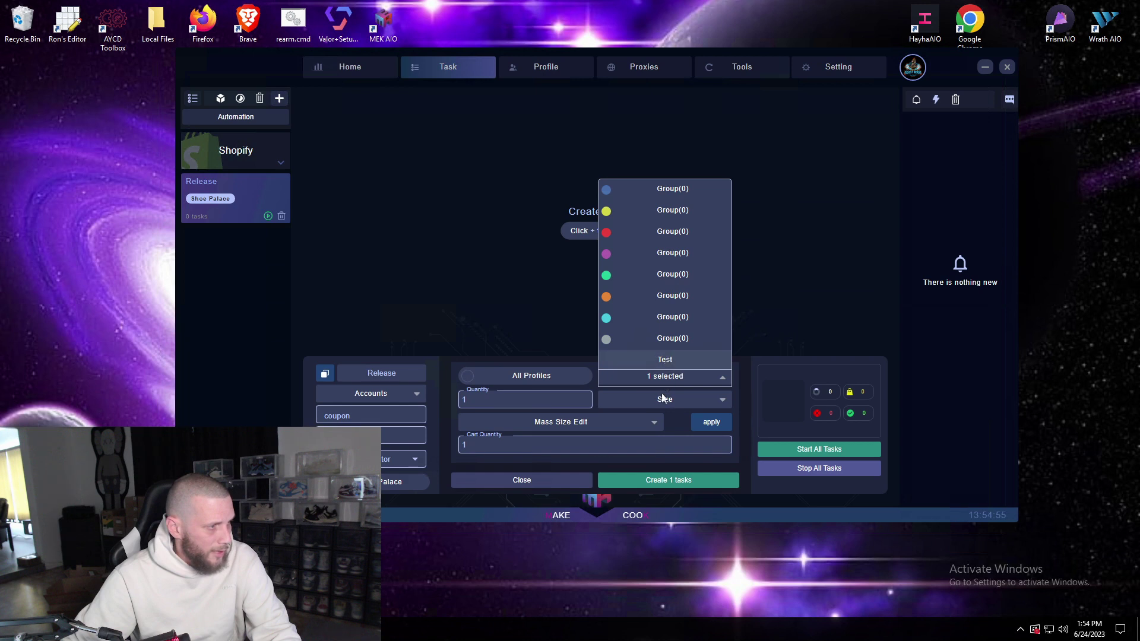
pyautogui.click(661, 395)
pyautogui.click(678, 186)
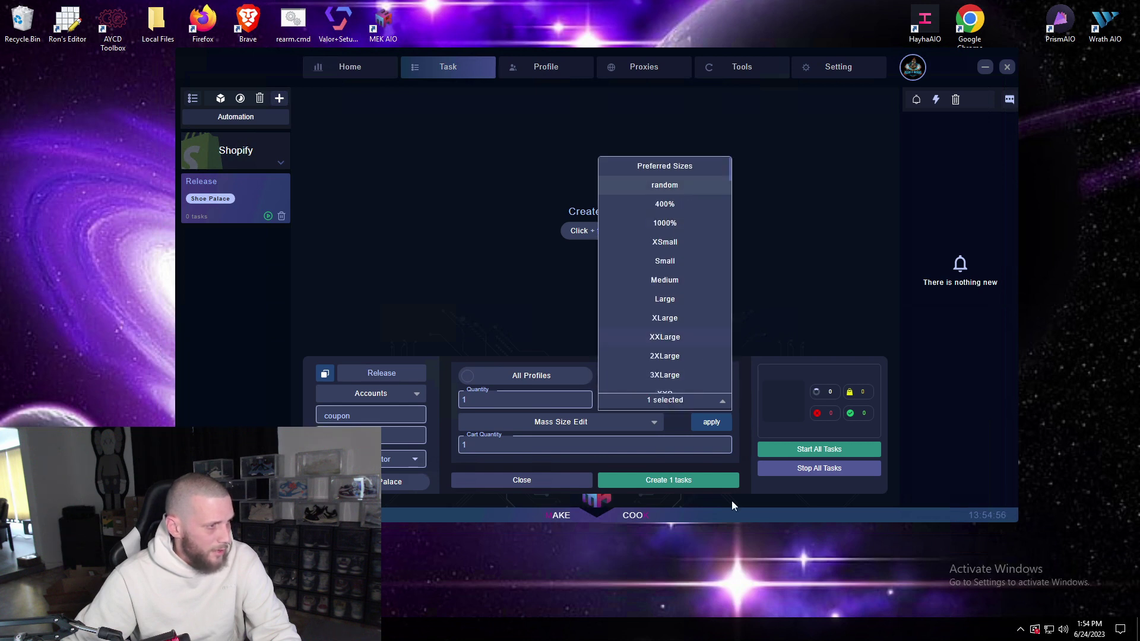
pyautogui.click(671, 479)
pyautogui.click(522, 480)
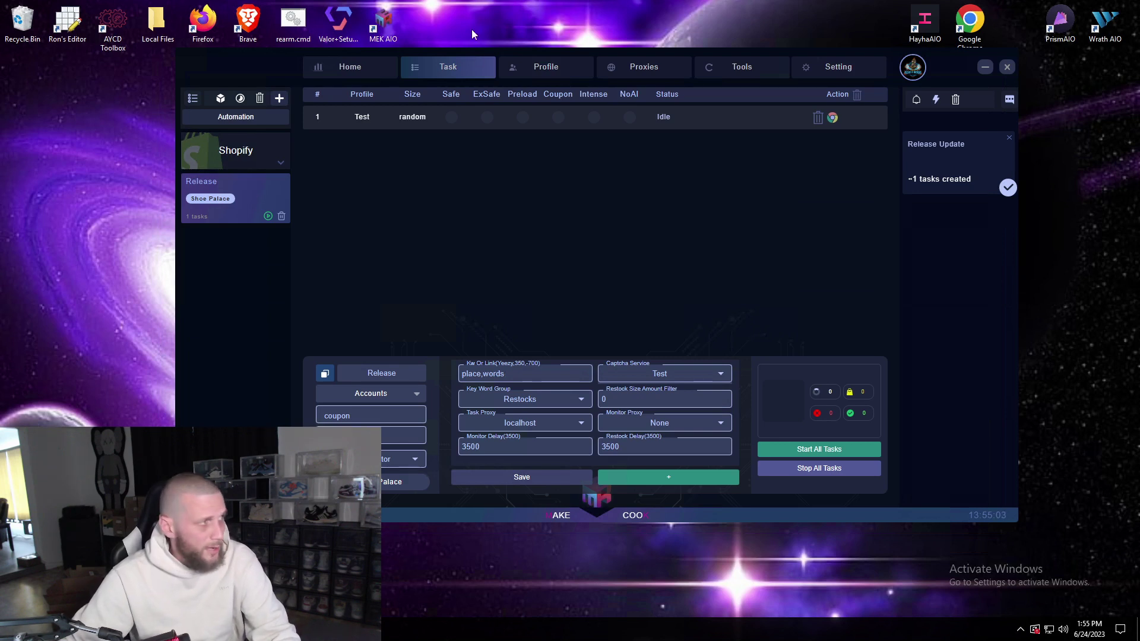
# - Enable Safe and Preload on the task, save with the Restocks keyword group, and start all tasks
pyautogui.click(451, 114)
pyautogui.click(522, 114)
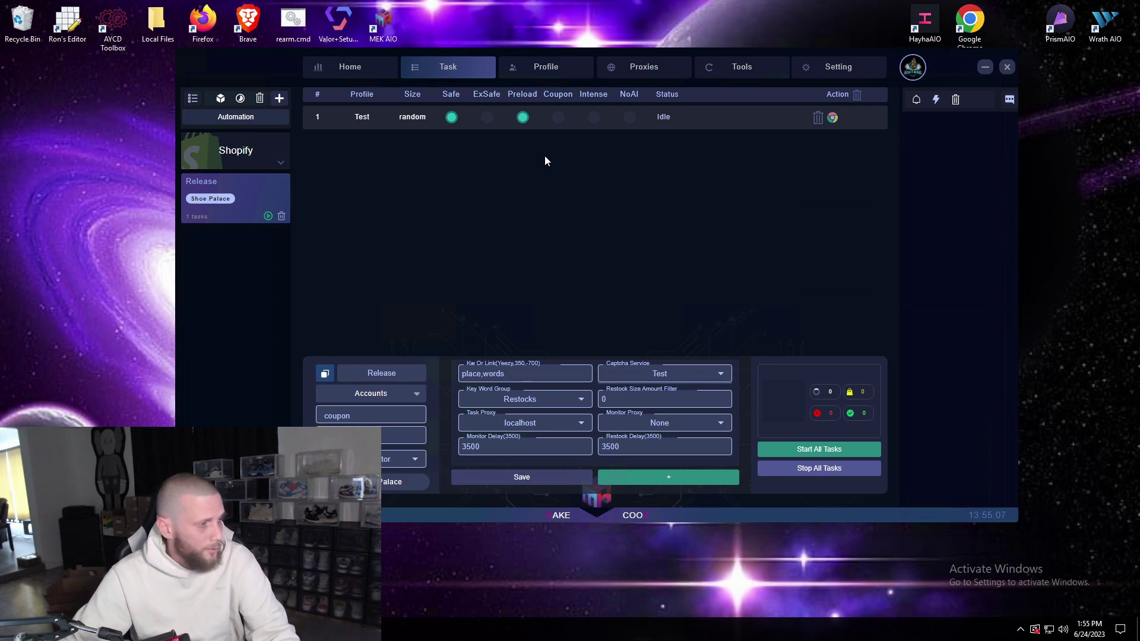
pyautogui.click(522, 477)
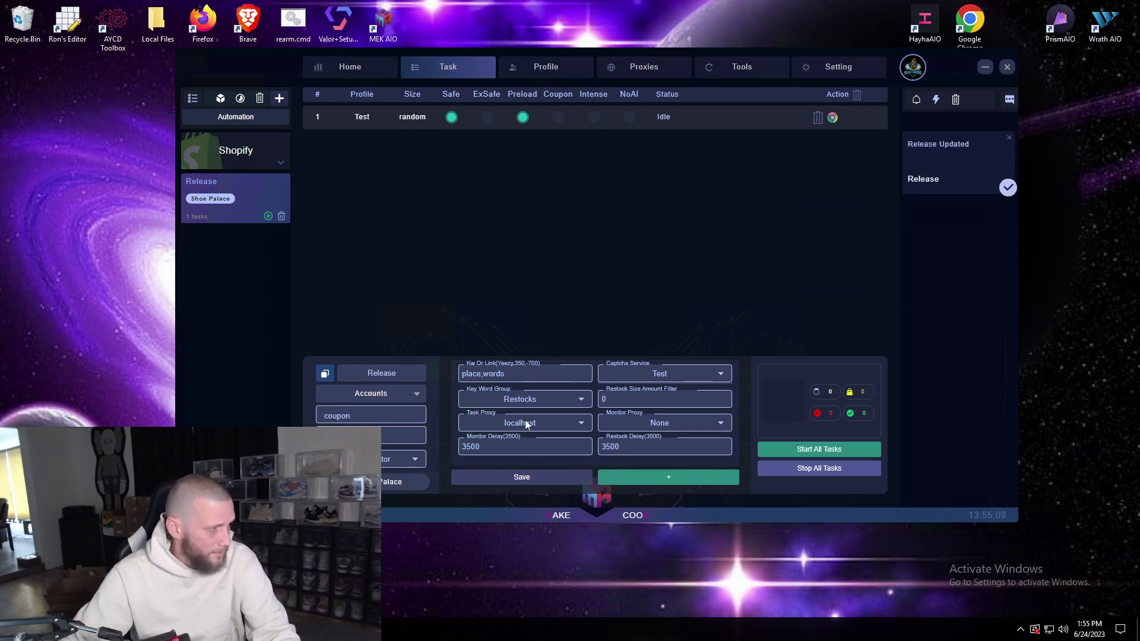
pyautogui.click(537, 400)
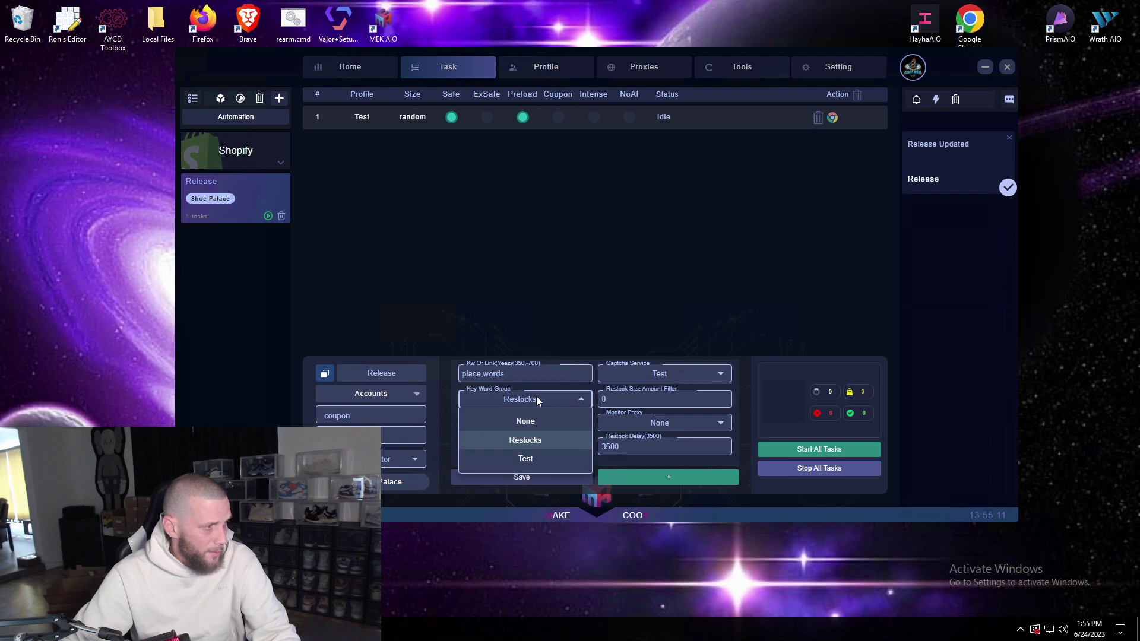
pyautogui.click(536, 397)
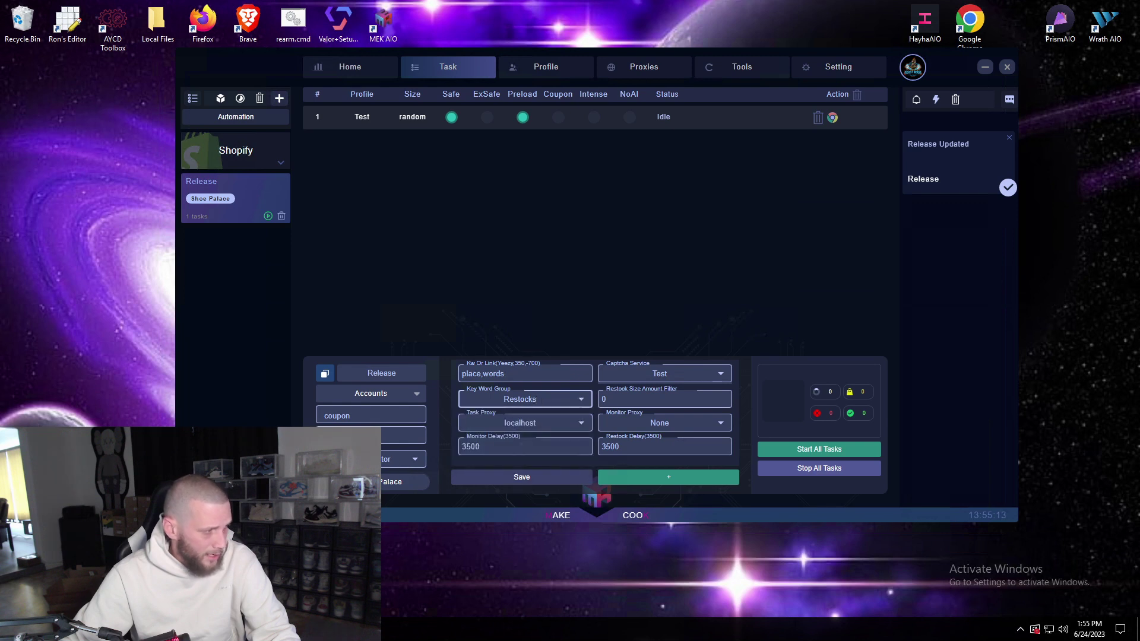
pyautogui.click(796, 451)
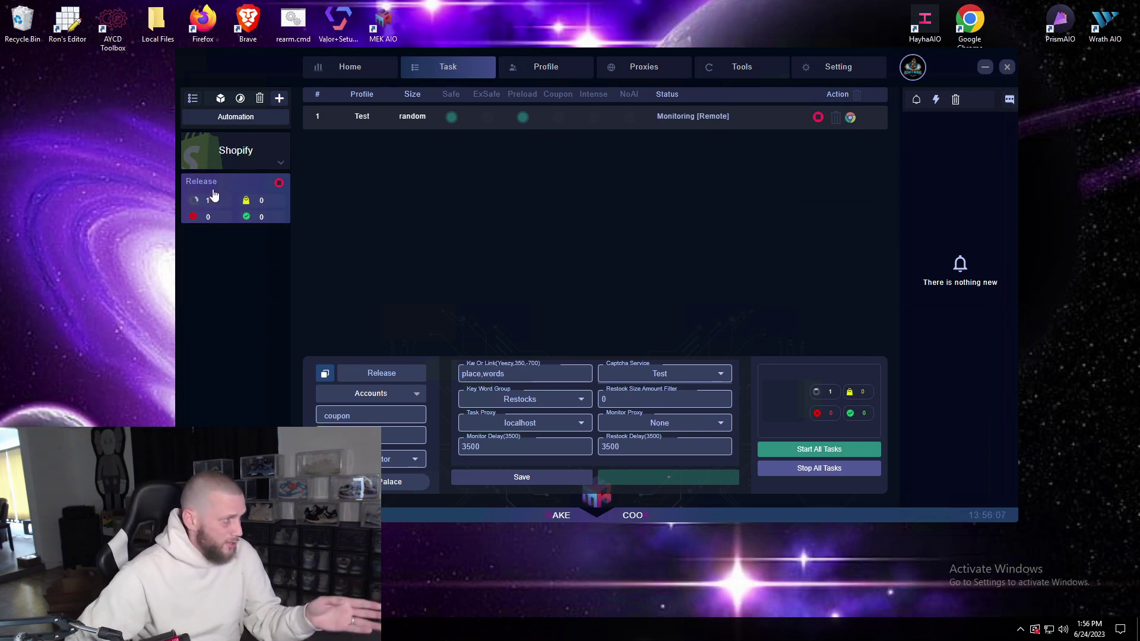
# - Open the Automation section from the left sidebar to show a blank automation form
pyautogui.click(257, 119)
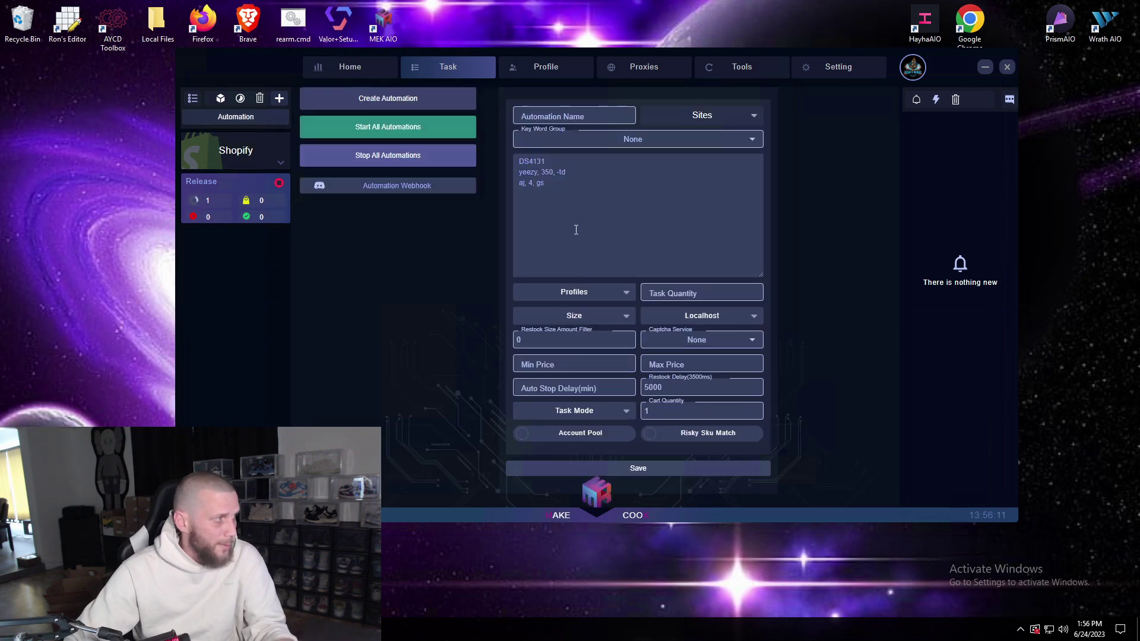